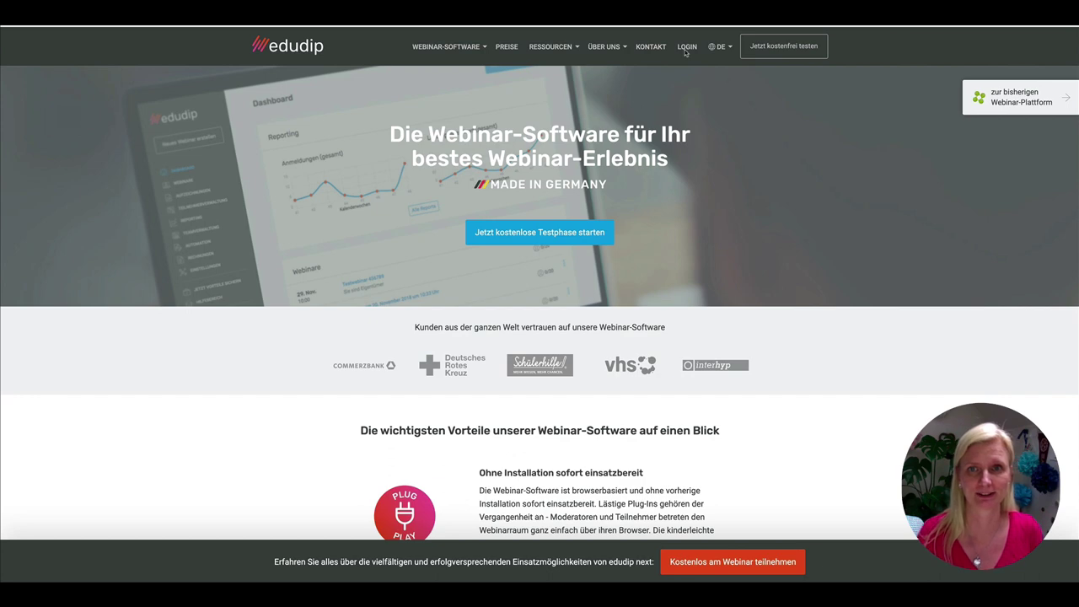
Log in to the edudip account and look over the dashboard's reporting, webinars, latest registrations and recordings
{"action": "left_click", "coordinate": [686, 48]}
{"action": "left_click", "coordinate": [579, 352]}
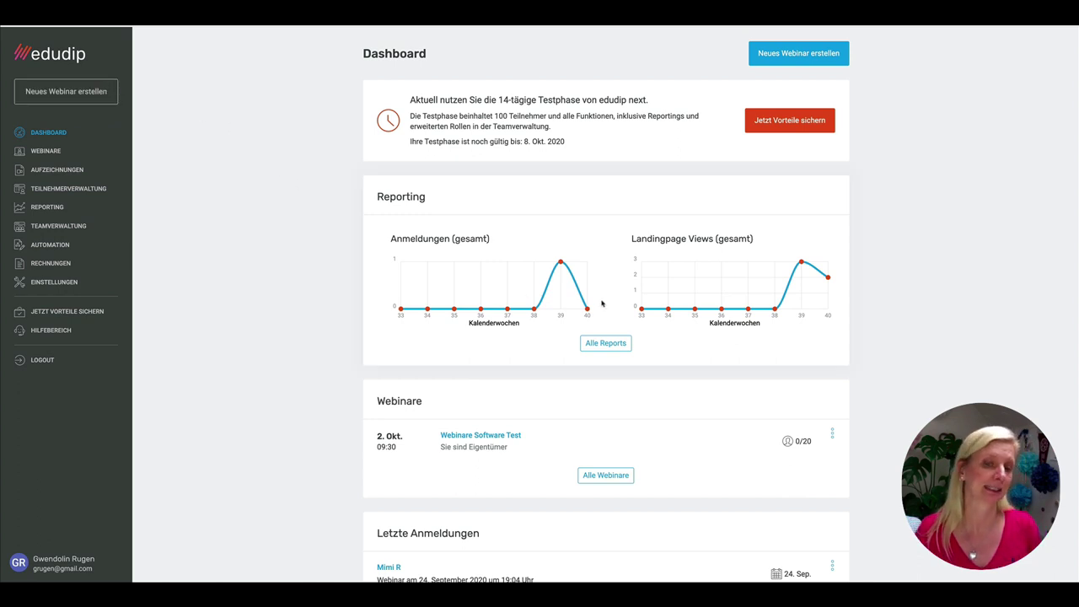
{"action": "scroll", "coordinate": [602, 303], "scroll_direction": "down", "scroll_amount": 3}
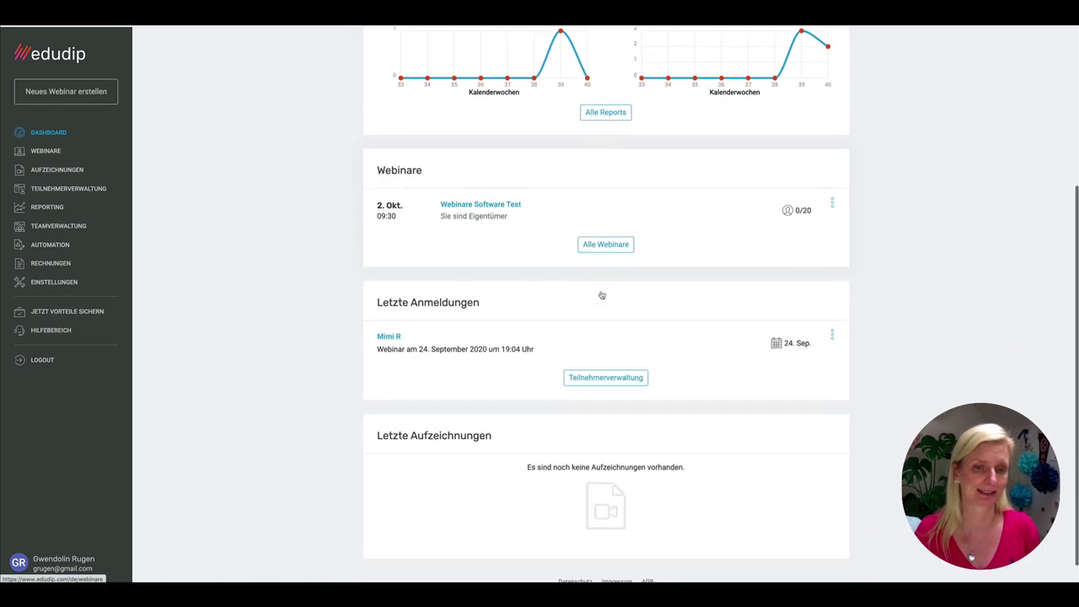
{"action": "scroll", "coordinate": [649, 452], "scroll_direction": "up", "scroll_amount": 1}
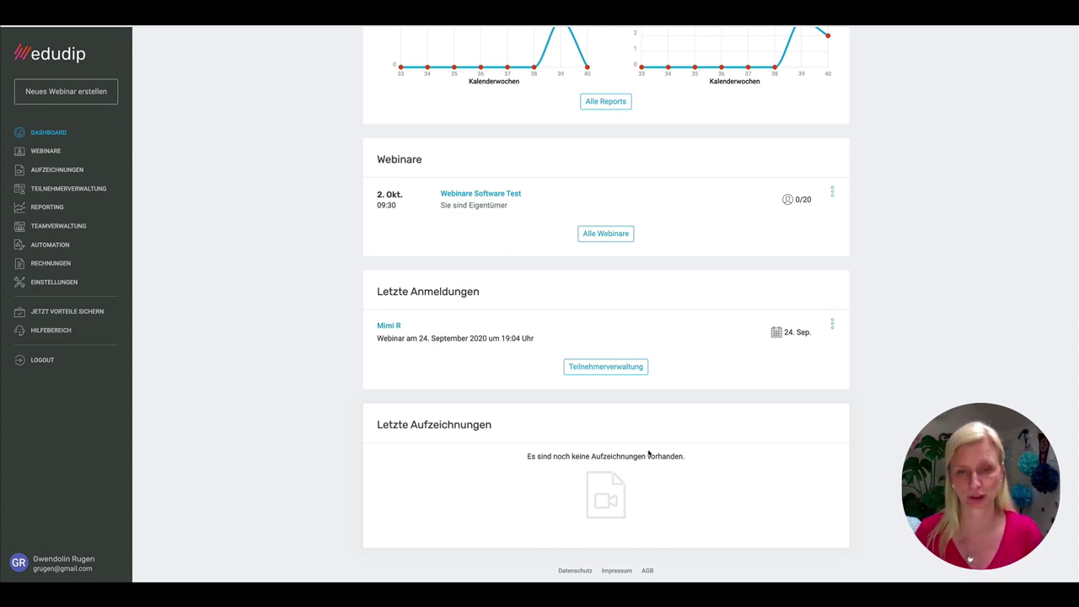
{"action": "scroll", "coordinate": [491, 368], "scroll_direction": "up", "scroll_amount": 5}
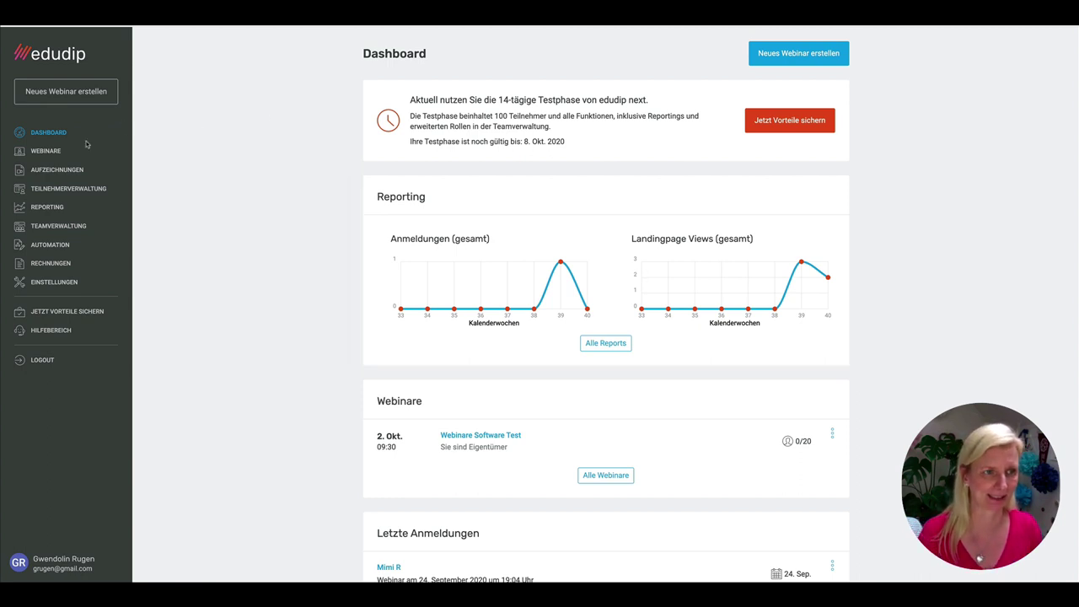
View the list of own webinars and check the owner filter options, keeping Alle Webinare selected
{"action": "left_click", "coordinate": [57, 155]}
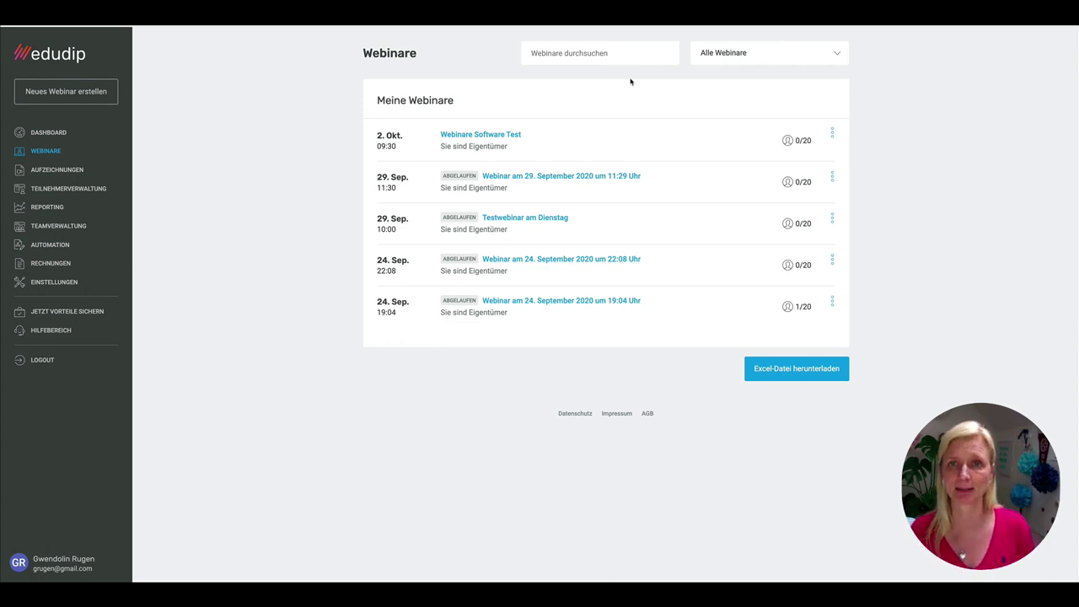
{"action": "left_click", "coordinate": [836, 56]}
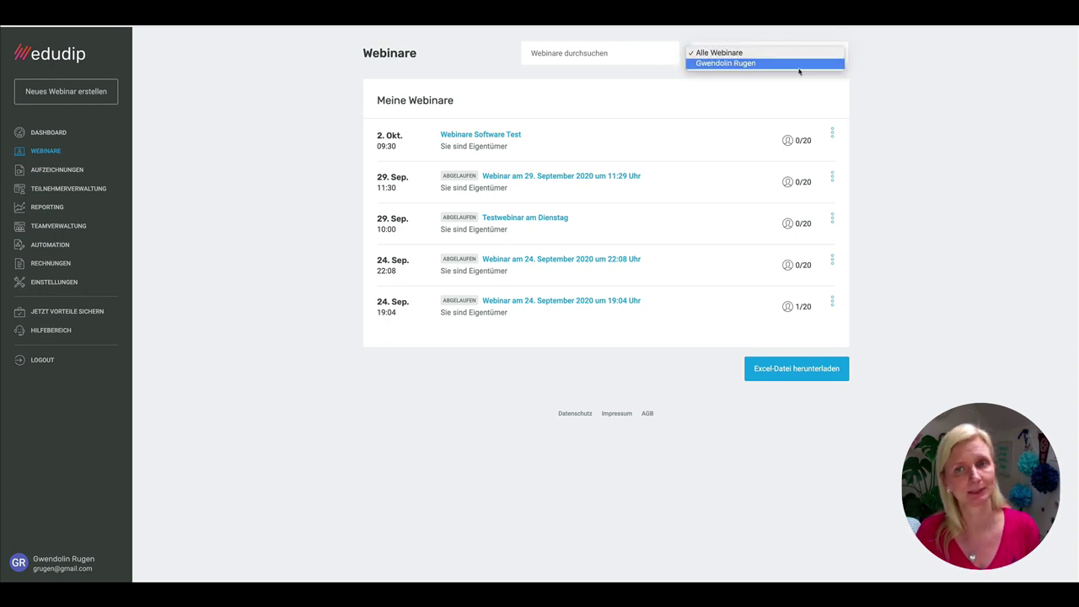
{"action": "left_click", "coordinate": [797, 53]}
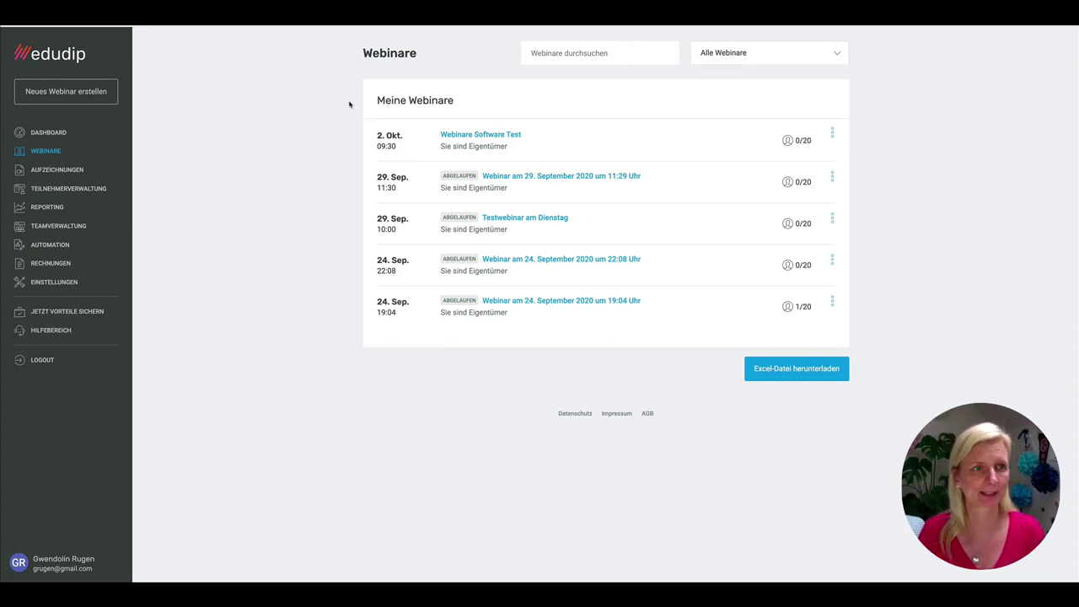
Look at the recordings overview and the participant management page with its filters
{"action": "left_click", "coordinate": [57, 170]}
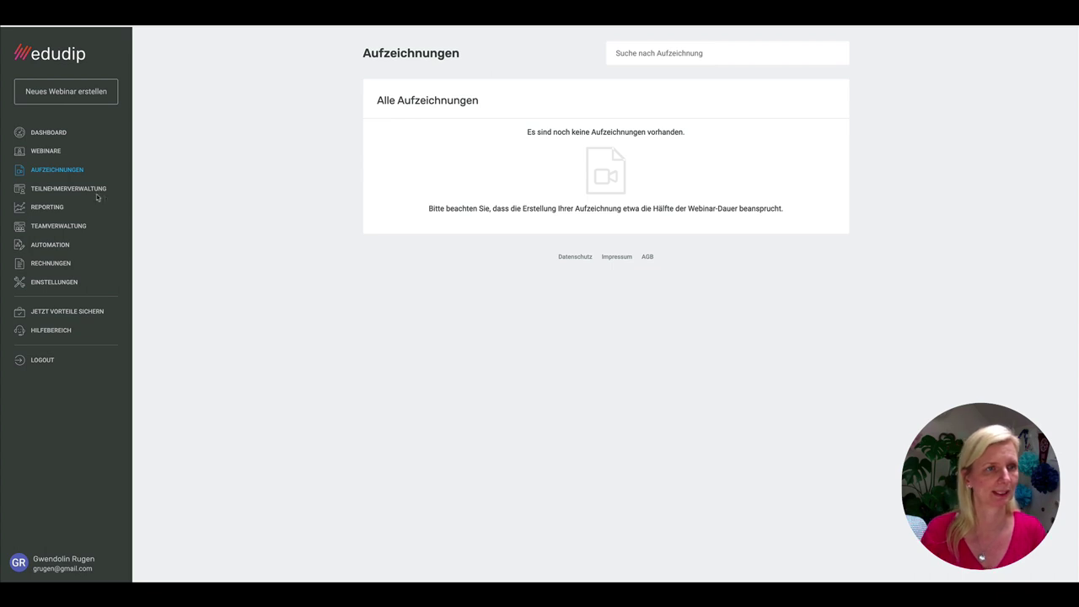
{"action": "left_click", "coordinate": [52, 190]}
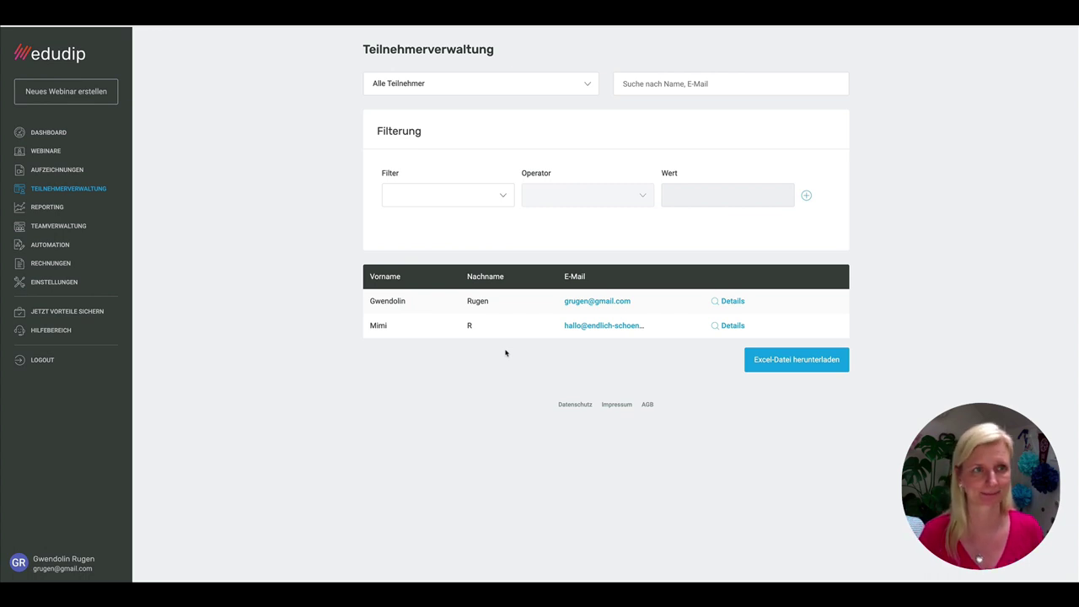
Review the reporting for all webinars, including the registration and landing page view charts
{"action": "left_click", "coordinate": [50, 209]}
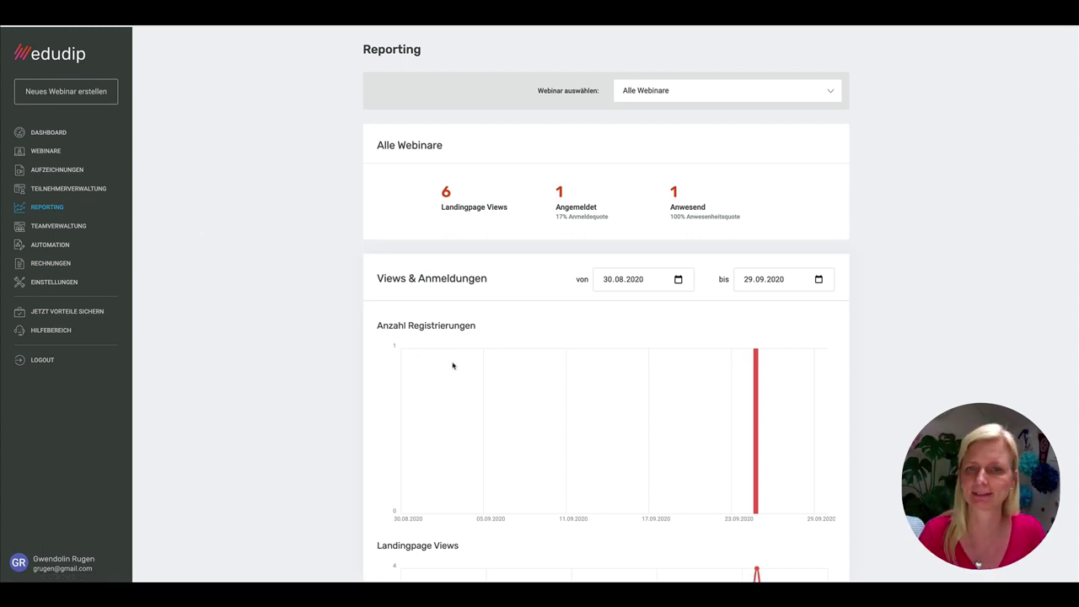
{"action": "scroll", "coordinate": [545, 413], "scroll_direction": "down", "scroll_amount": 2}
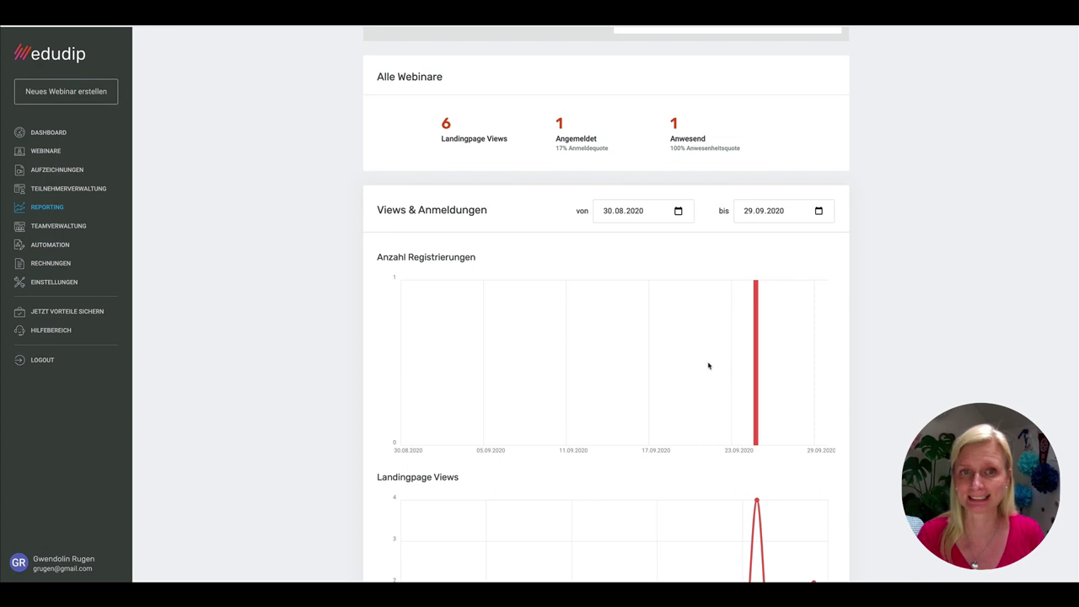
{"action": "scroll", "coordinate": [708, 365], "scroll_direction": "down", "scroll_amount": 1}
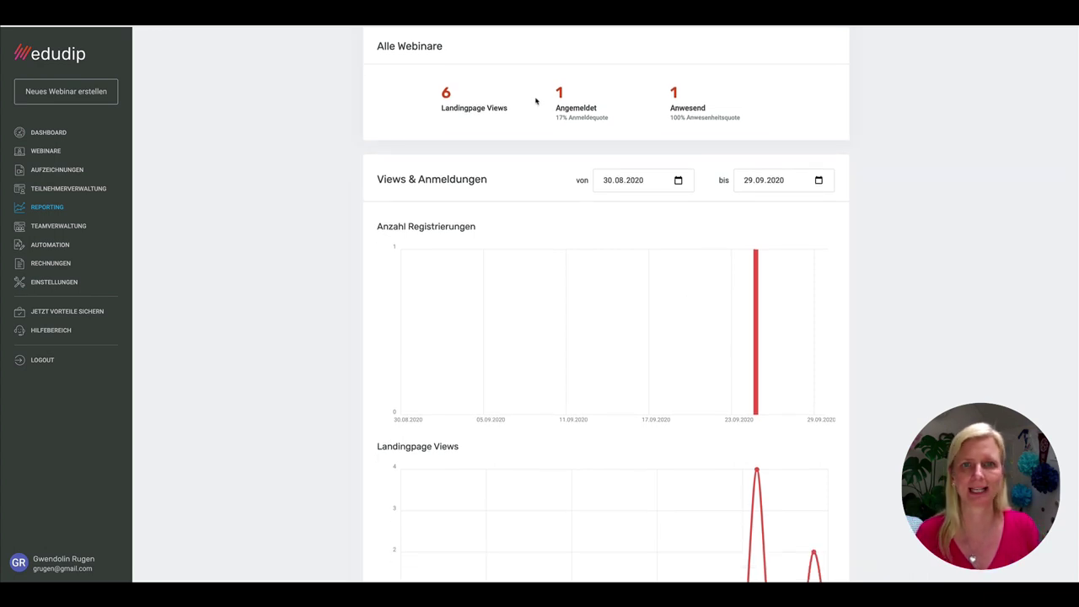
{"action": "scroll", "coordinate": [795, 344], "scroll_direction": "down", "scroll_amount": 3}
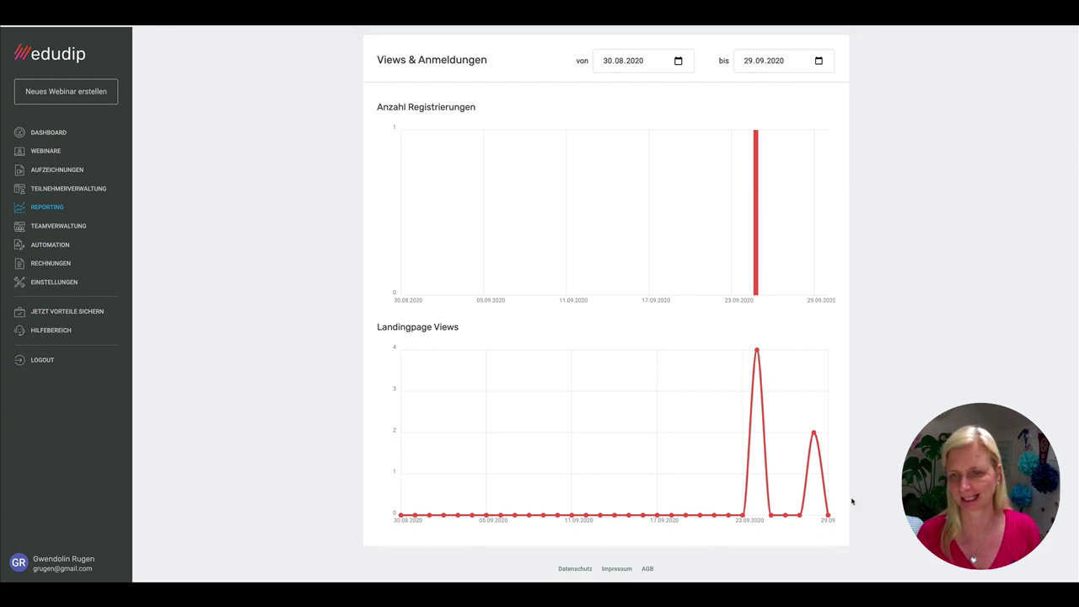
{"action": "scroll", "coordinate": [682, 478], "scroll_direction": "up", "scroll_amount": 5}
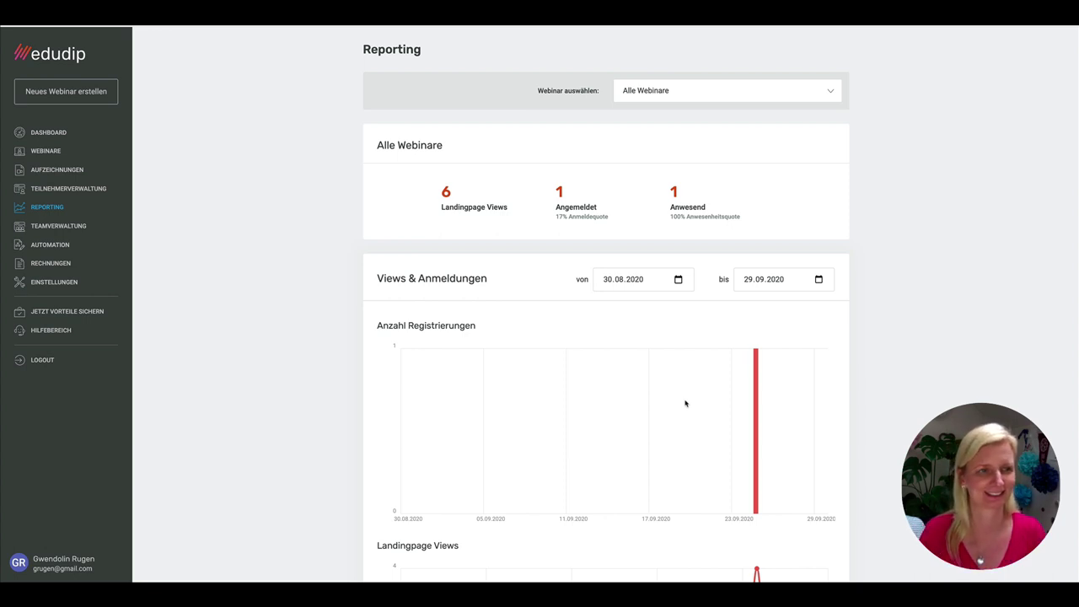
View the team management page and the Double-Opt-In template of the automated participant notifications
{"action": "left_click", "coordinate": [59, 226]}
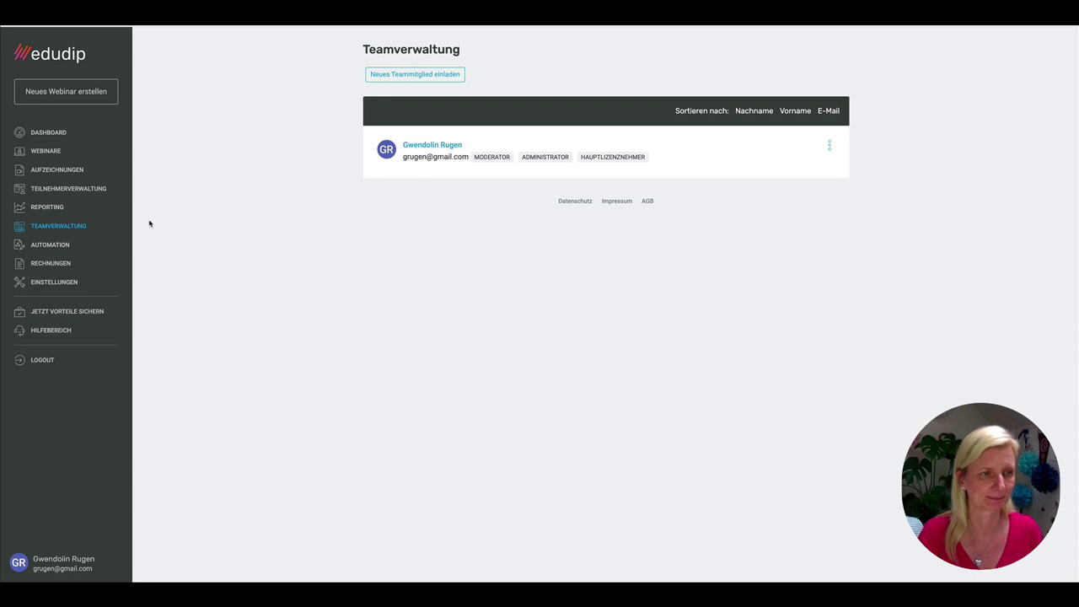
{"action": "left_click", "coordinate": [48, 246]}
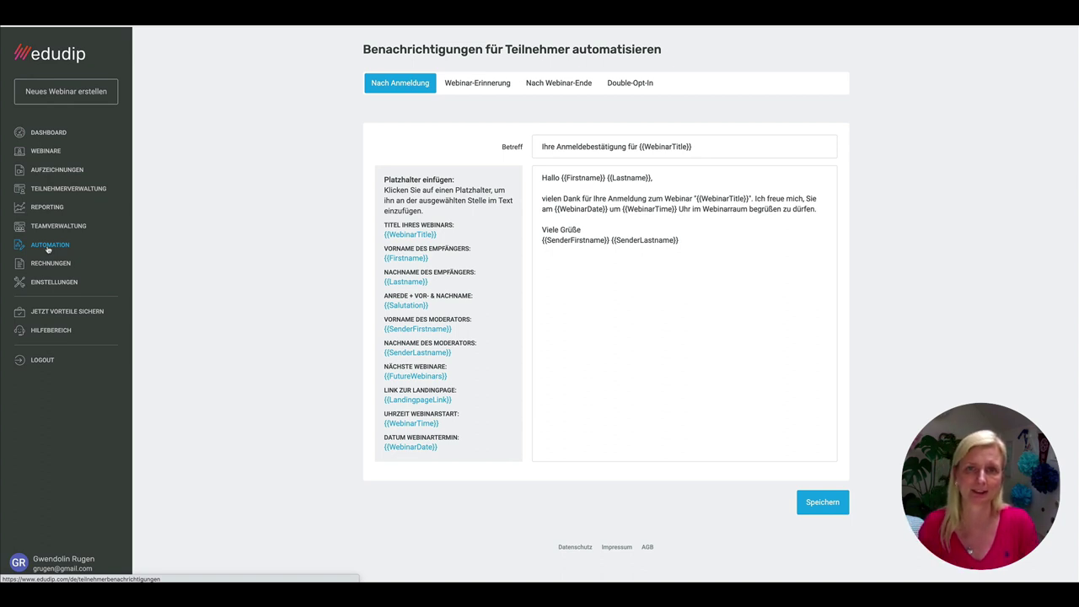
{"action": "left_click", "coordinate": [624, 88]}
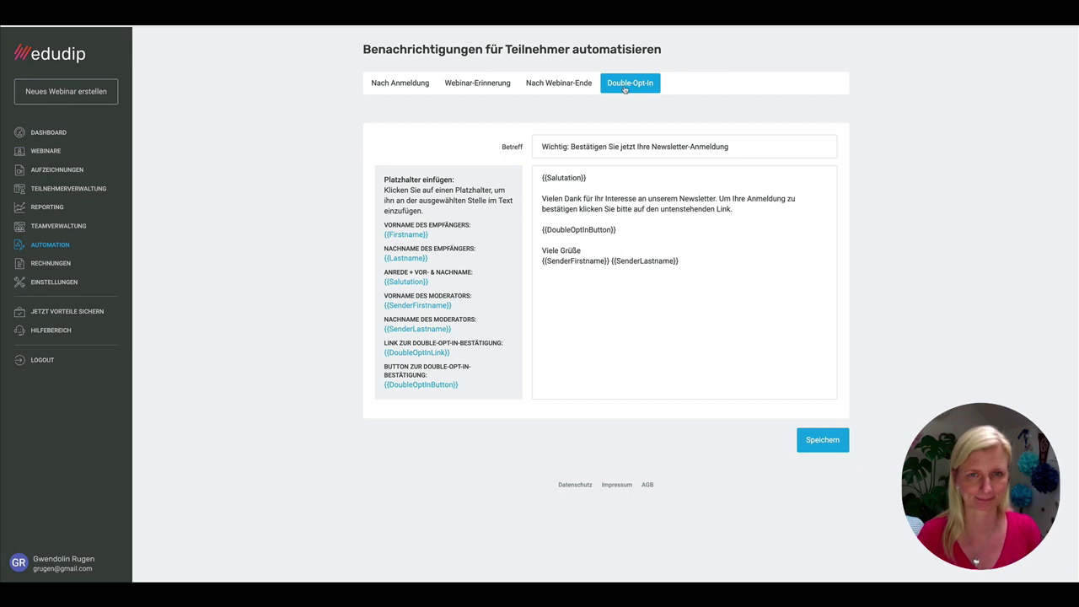
Examine the account settings from profile and notifications to logo, colours, Impressum, AGB and lobby text
{"action": "left_click", "coordinate": [62, 283]}
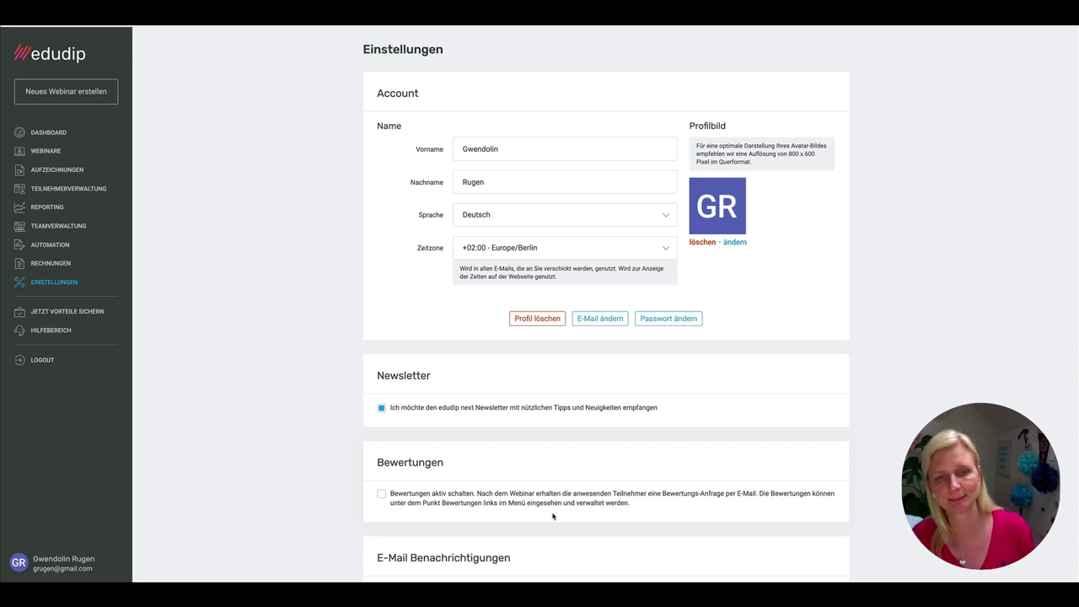
{"action": "scroll", "coordinate": [561, 473], "scroll_direction": "down", "scroll_amount": 1}
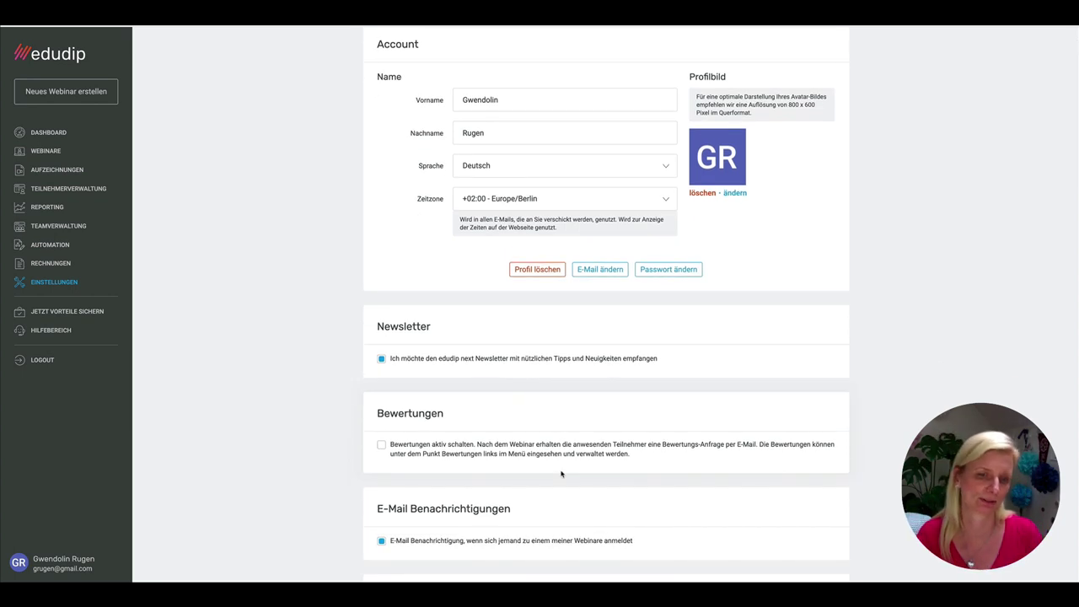
{"action": "scroll", "coordinate": [561, 474], "scroll_direction": "up", "scroll_amount": 1}
{"action": "scroll", "coordinate": [561, 474], "scroll_direction": "down", "scroll_amount": 3}
{"action": "scroll", "coordinate": [560, 474], "scroll_direction": "down", "scroll_amount": 7}
{"action": "scroll", "coordinate": [561, 473], "scroll_direction": "down", "scroll_amount": 5}
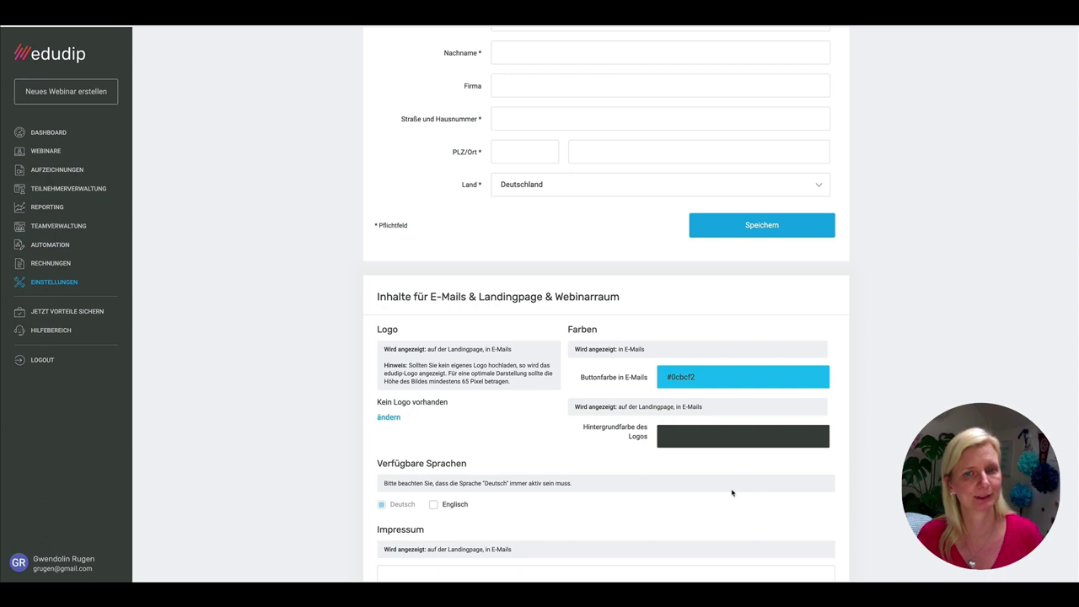
{"action": "scroll", "coordinate": [732, 493], "scroll_direction": "down", "scroll_amount": 4}
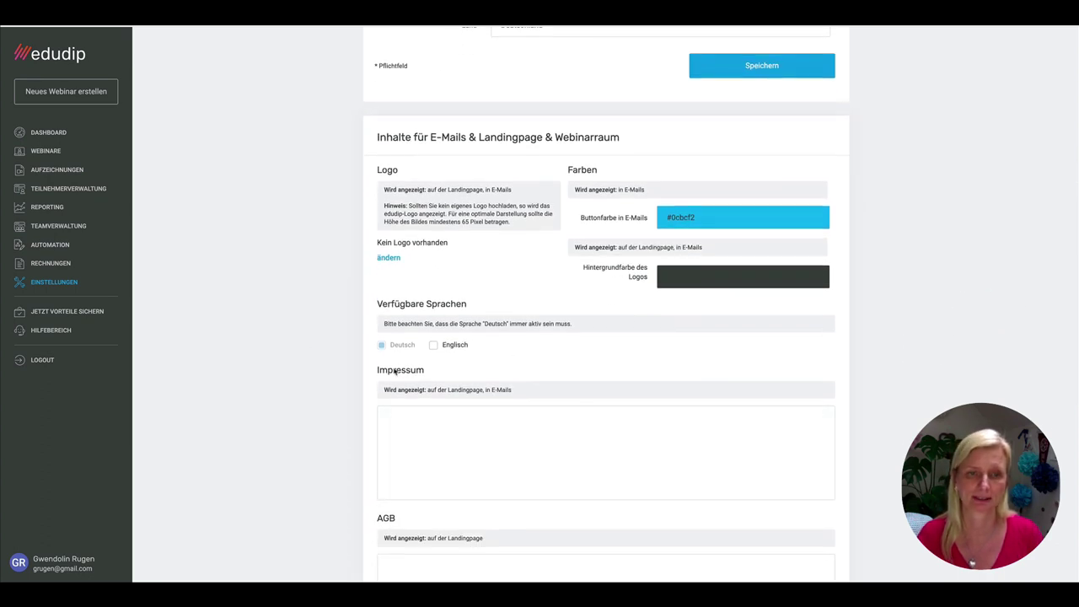
{"action": "scroll", "coordinate": [559, 471], "scroll_direction": "down", "scroll_amount": 1}
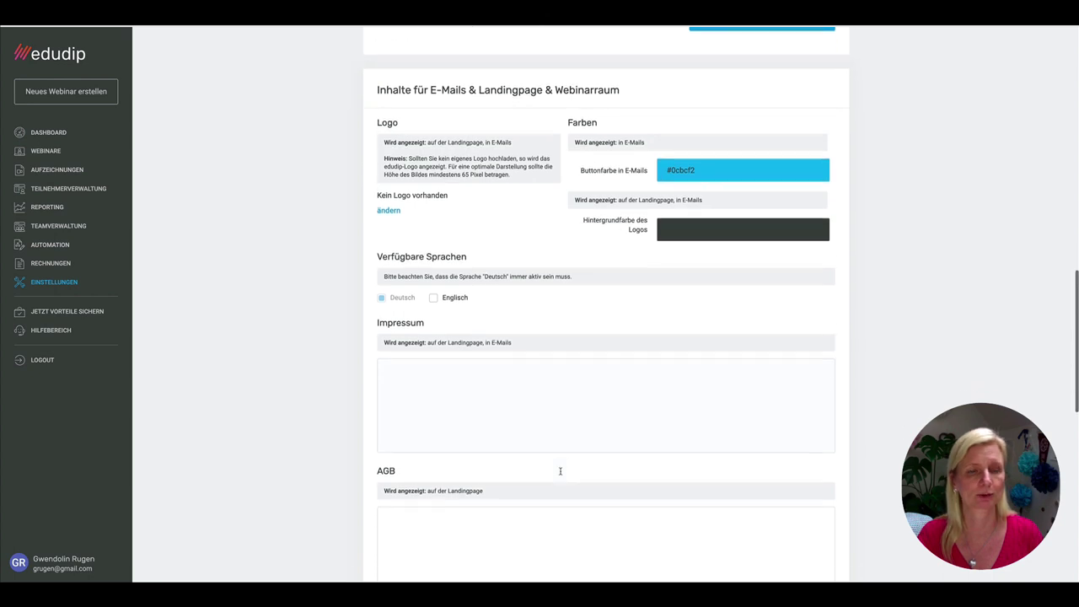
{"action": "scroll", "coordinate": [561, 474], "scroll_direction": "down", "scroll_amount": 3}
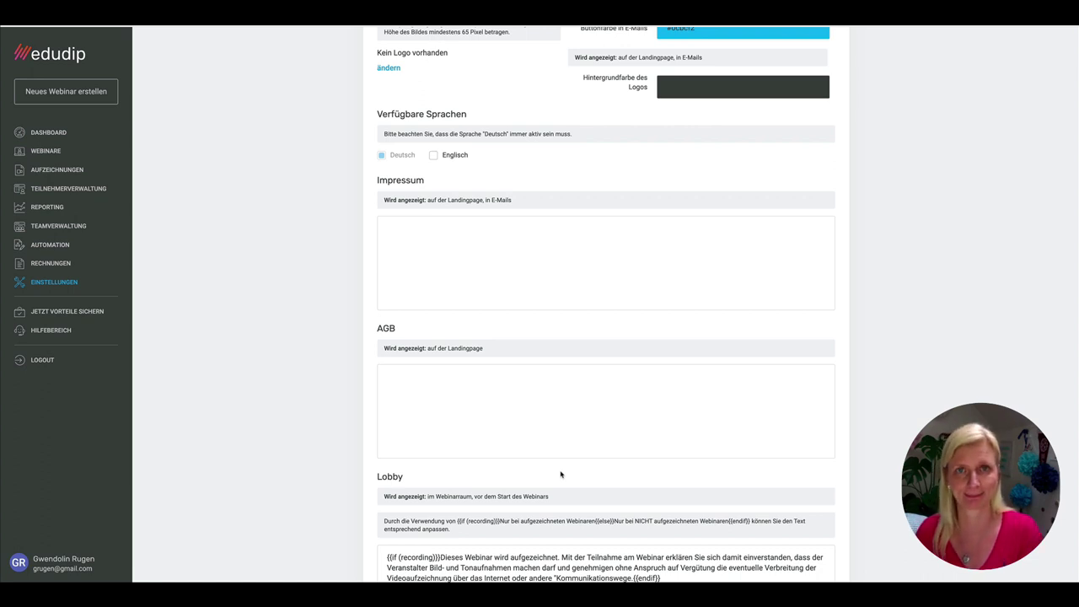
{"action": "scroll", "coordinate": [560, 474], "scroll_direction": "down", "scroll_amount": 3}
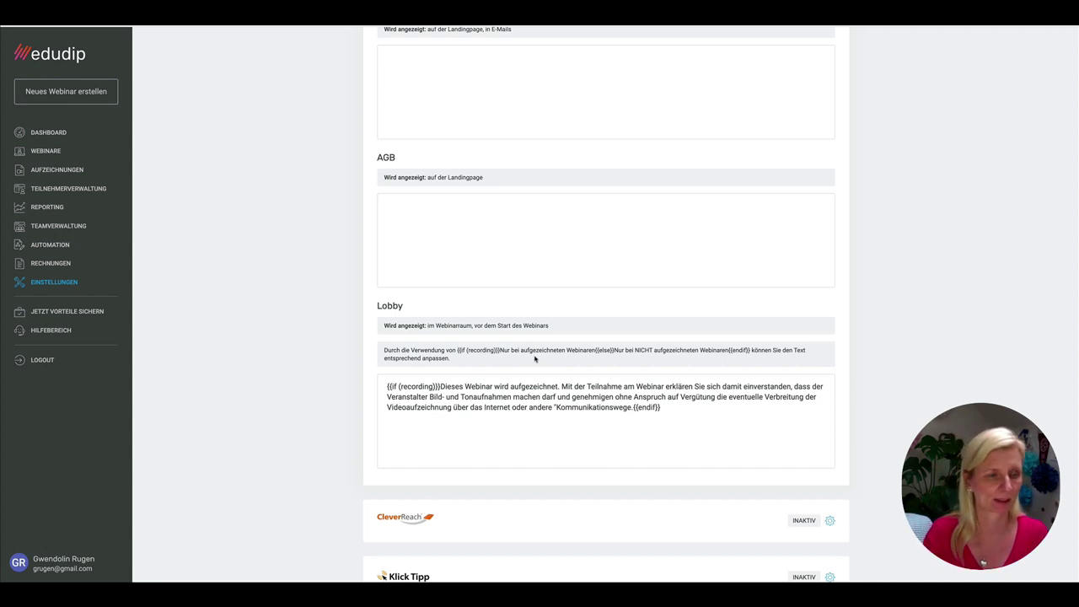
Compare the subscription plan prices for 12-month and 1-month terms and check the included features
{"action": "left_click", "coordinate": [67, 314]}
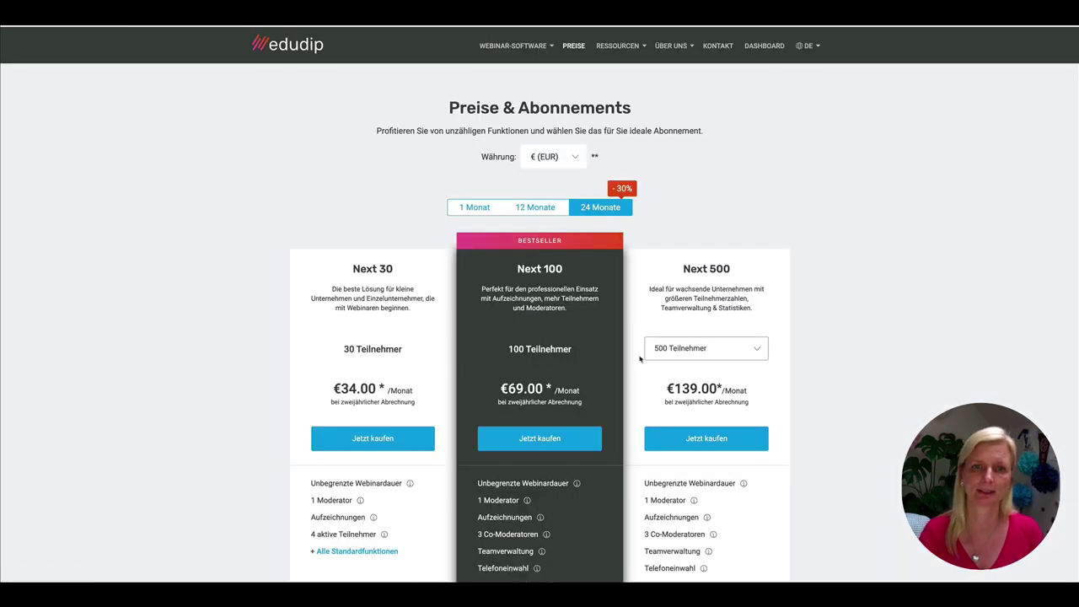
{"action": "left_click", "coordinate": [542, 212]}
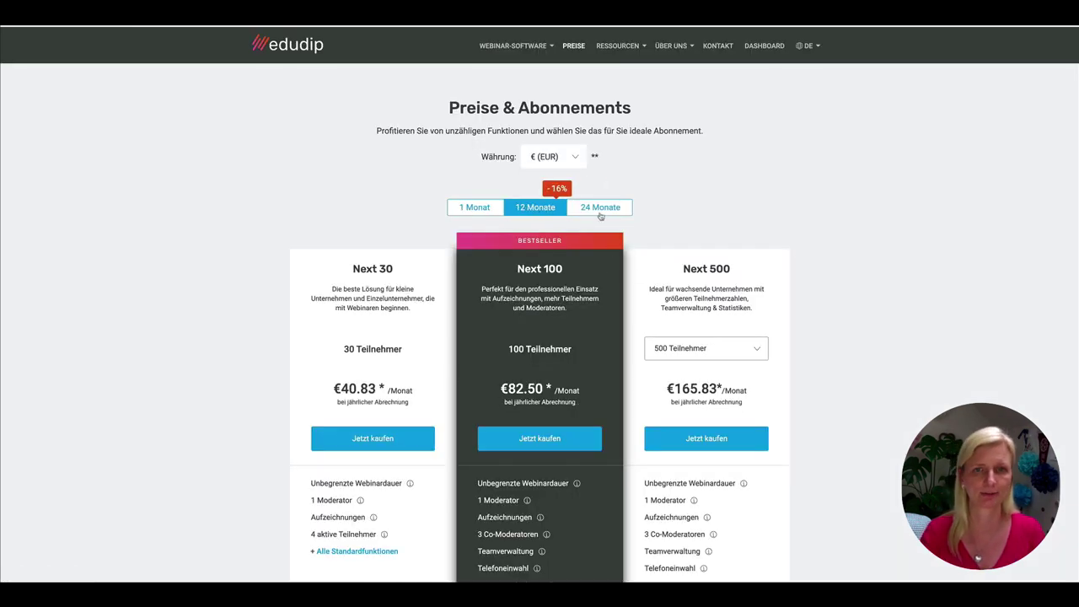
{"action": "left_click", "coordinate": [469, 209]}
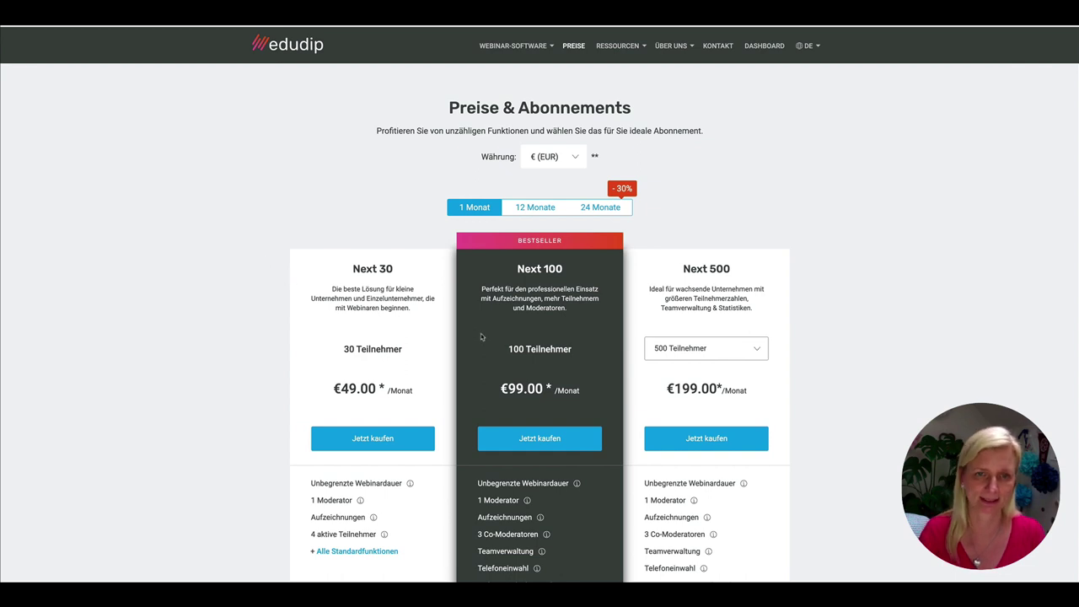
{"action": "mouse_move", "coordinate": [386, 492]}
{"action": "mouse_move", "coordinate": [684, 546]}
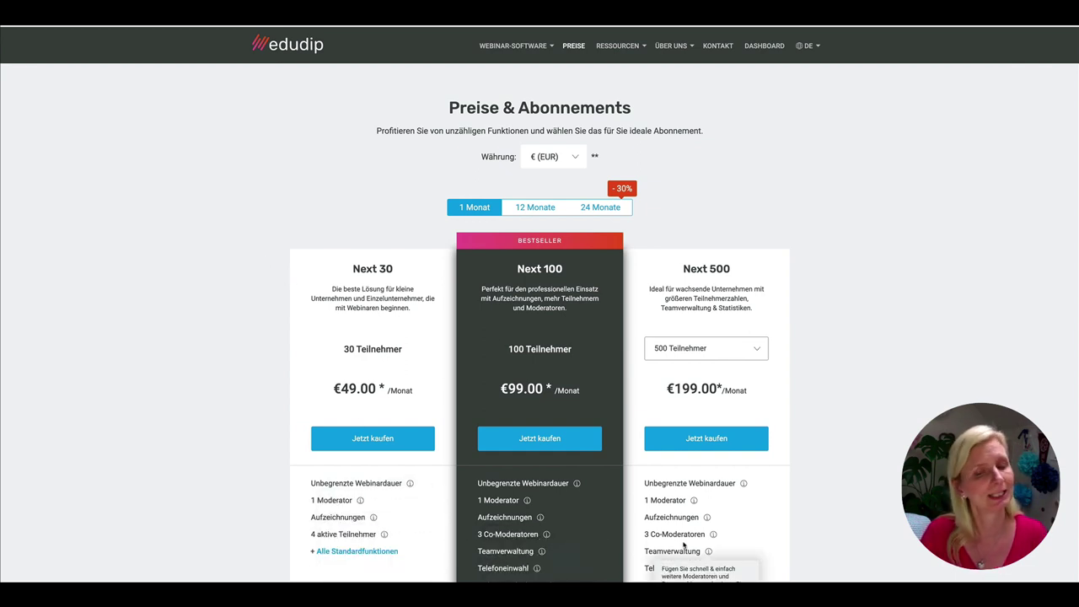
{"action": "mouse_move", "coordinate": [576, 483]}
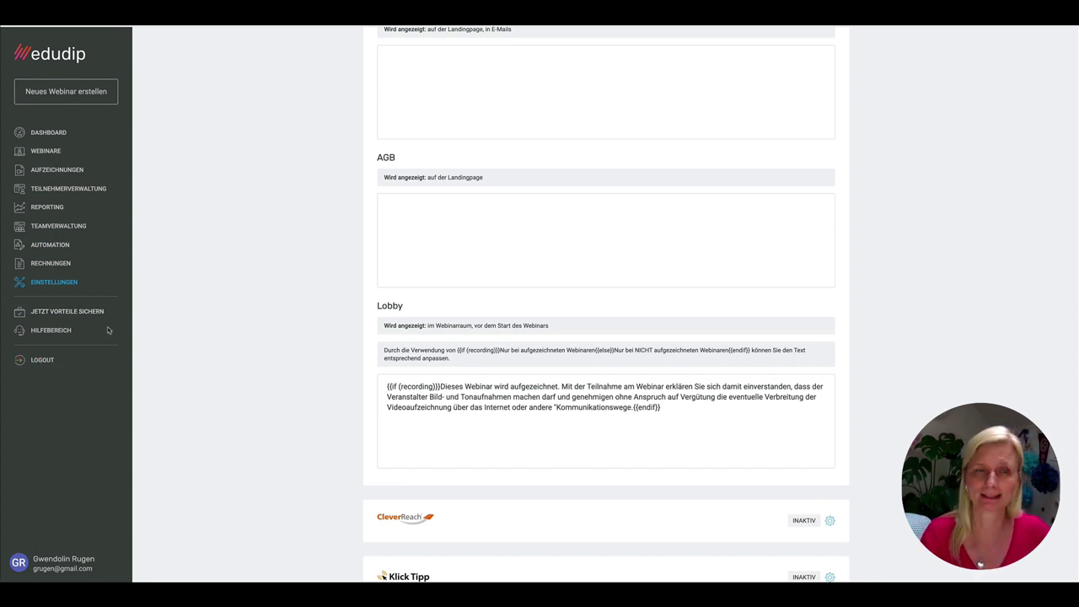
Start a new webinar and schedule it for 30.09.2020 at 09:30
{"action": "left_click", "coordinate": [68, 96]}
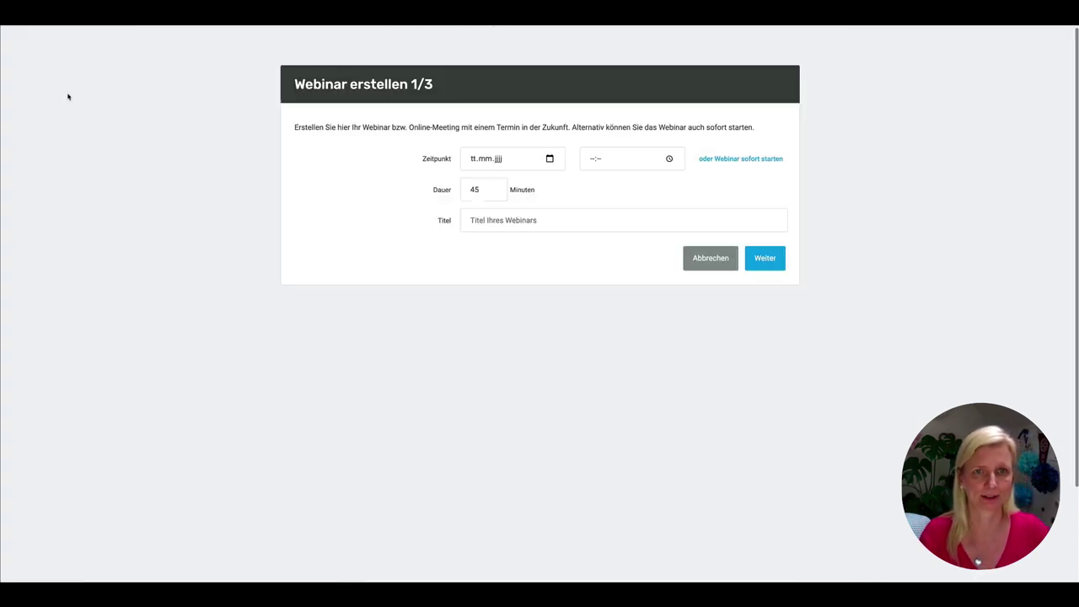
{"action": "left_click", "coordinate": [520, 164]}
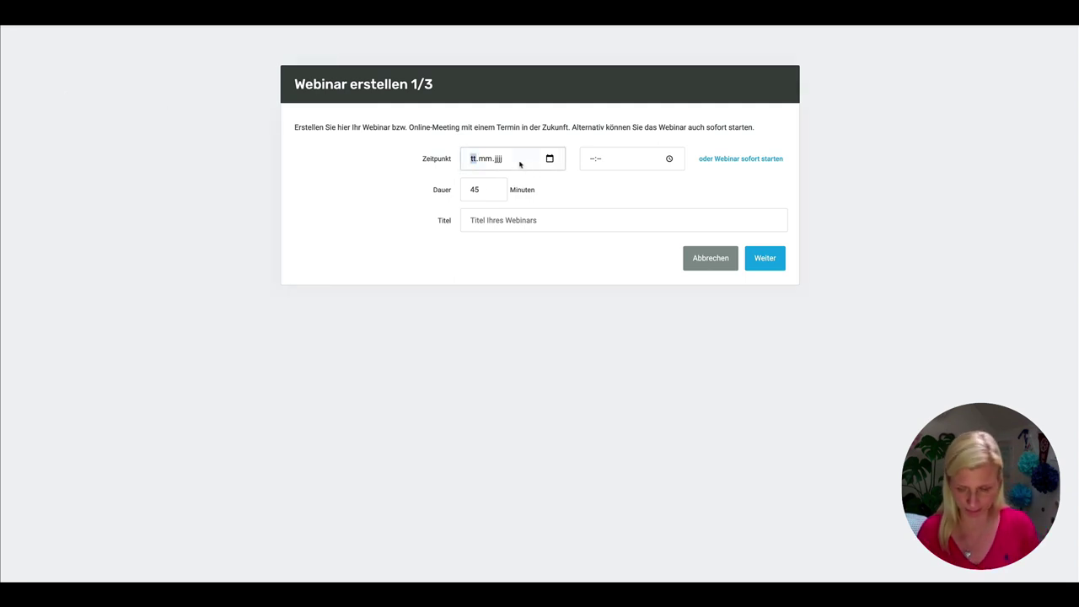
{"action": "type", "text": "30.09."}
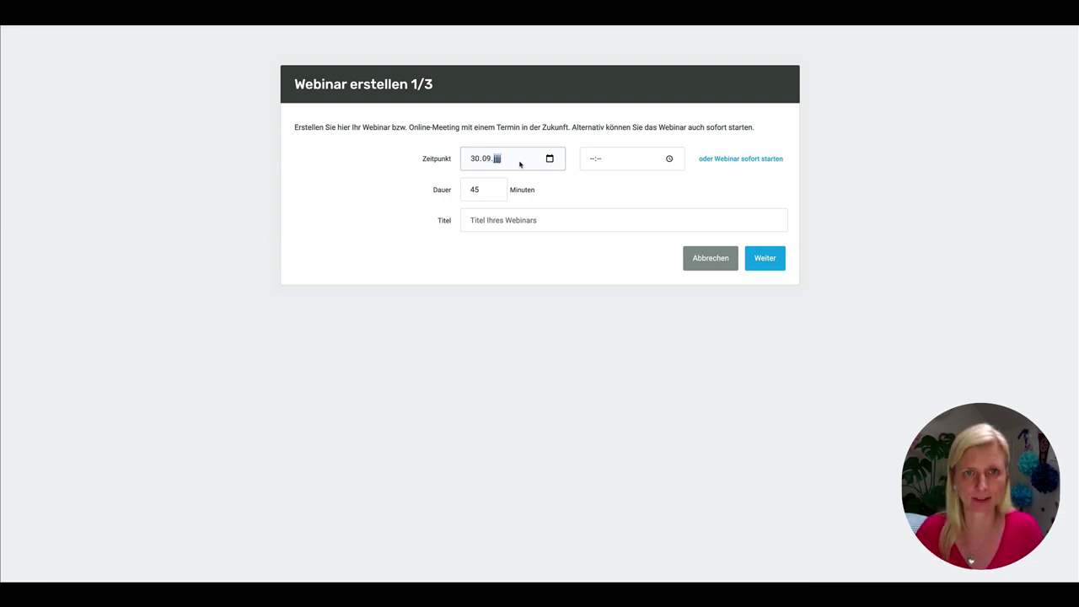
{"action": "type", "text": "2020"}
{"action": "left_click", "coordinate": [601, 161]}
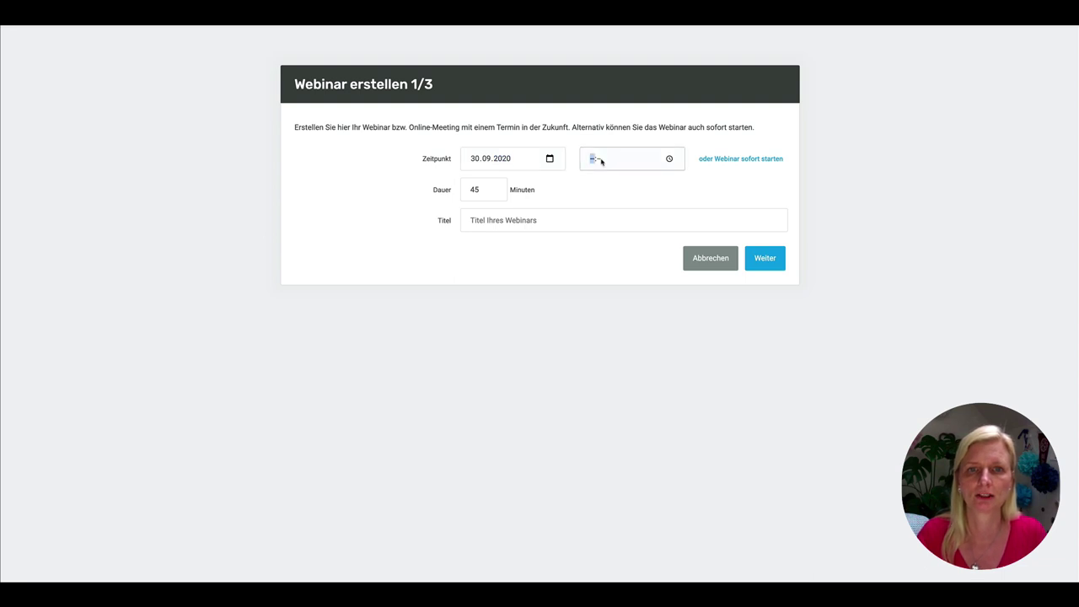
{"action": "type", "text": "09:"}
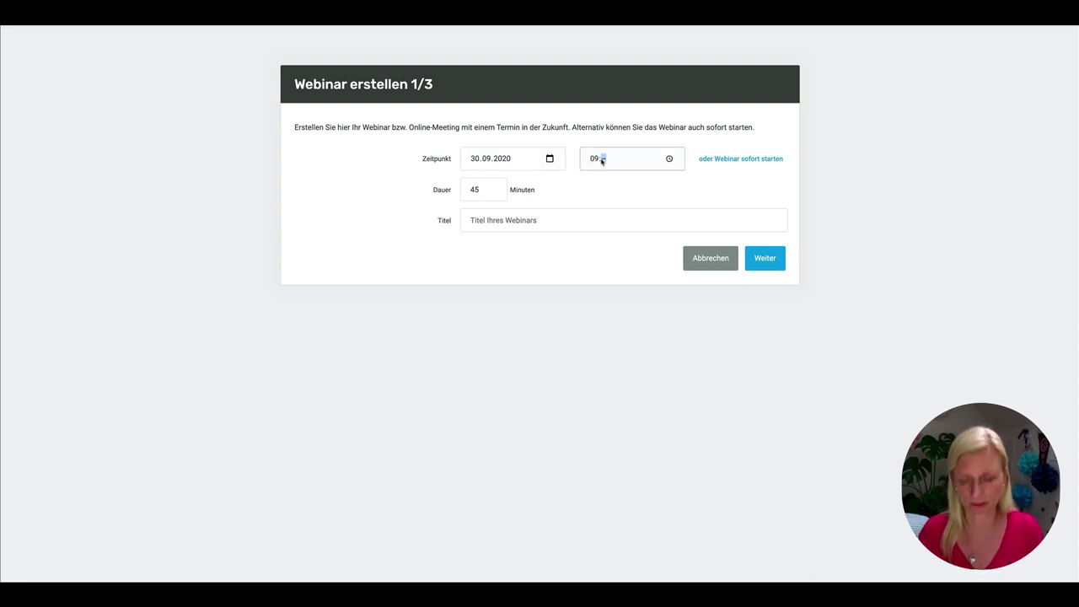
{"action": "type", "text": "30"}
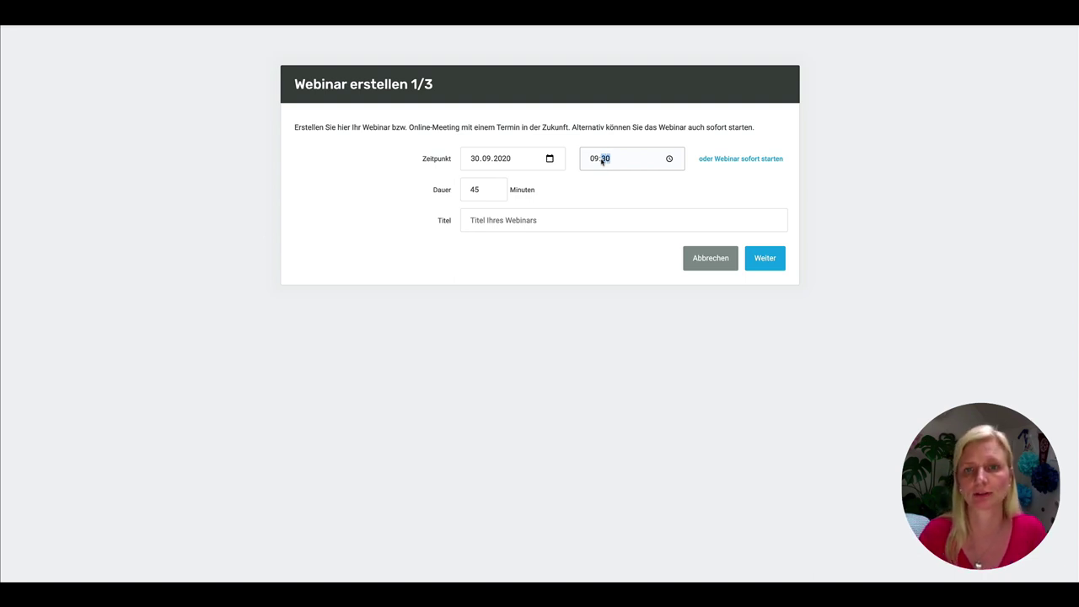
Set the webinar's duration to 60 minutes
{"action": "left_click", "coordinate": [495, 187]}
{"action": "left_click", "coordinate": [496, 188]}
{"action": "left_click", "coordinate": [496, 187]}
{"action": "left_click", "coordinate": [495, 189]}
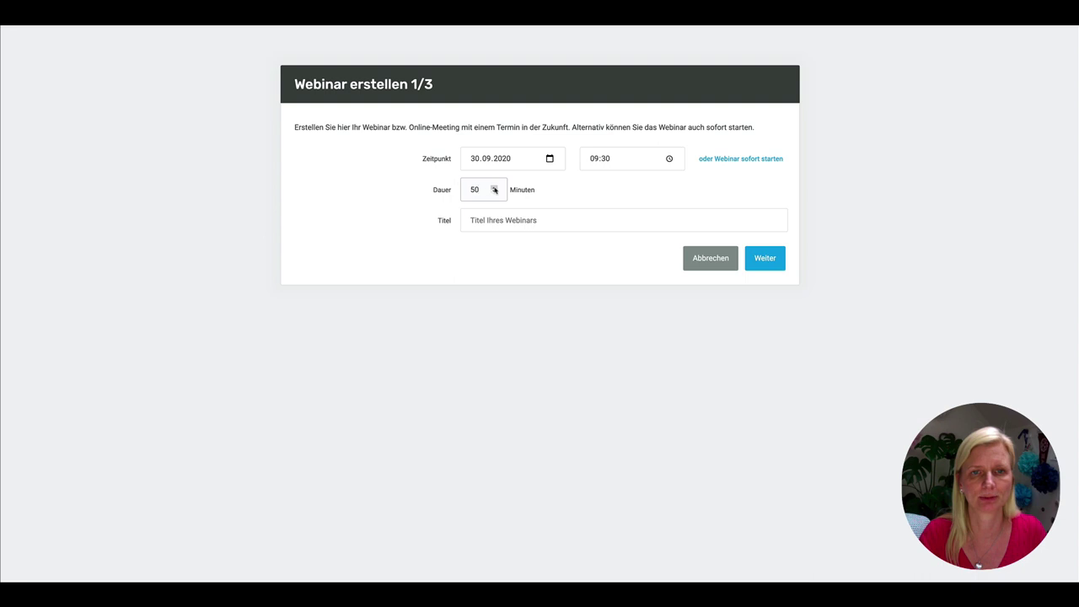
{"action": "left_click", "coordinate": [494, 189]}
{"action": "left_click", "coordinate": [494, 189]}
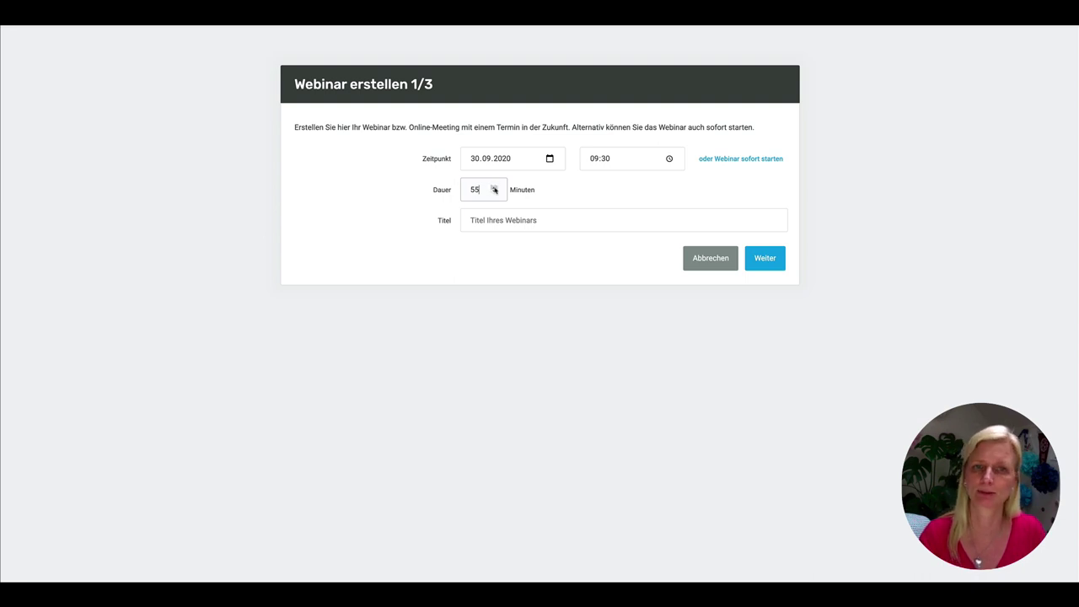
{"action": "left_click", "coordinate": [494, 188]}
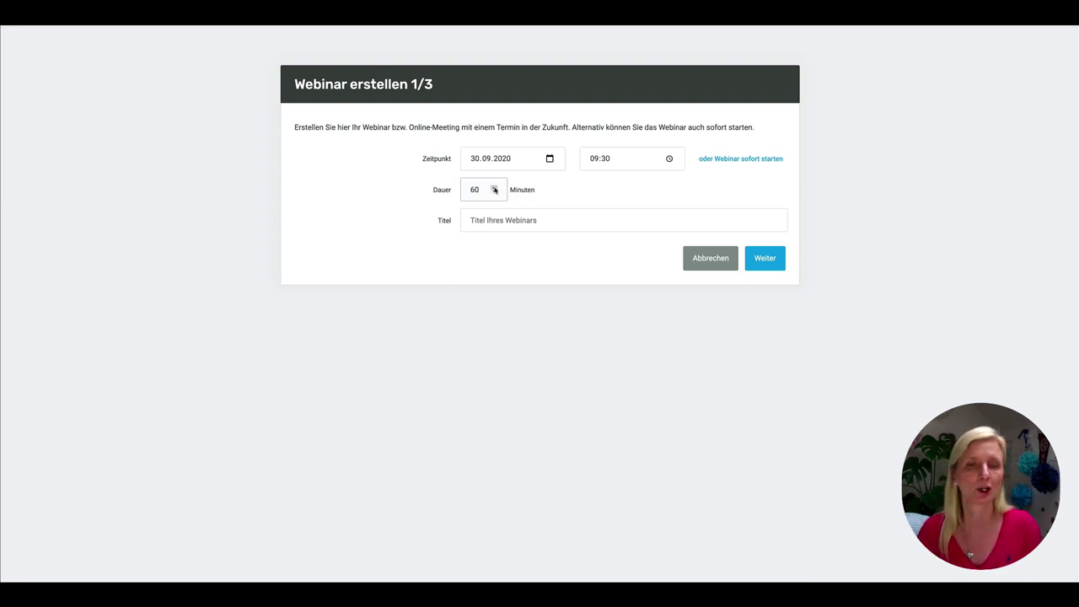
Title the webinar "Webinar am Mittwoch" and continue to the second page of creation details
{"action": "left_click", "coordinate": [515, 221]}
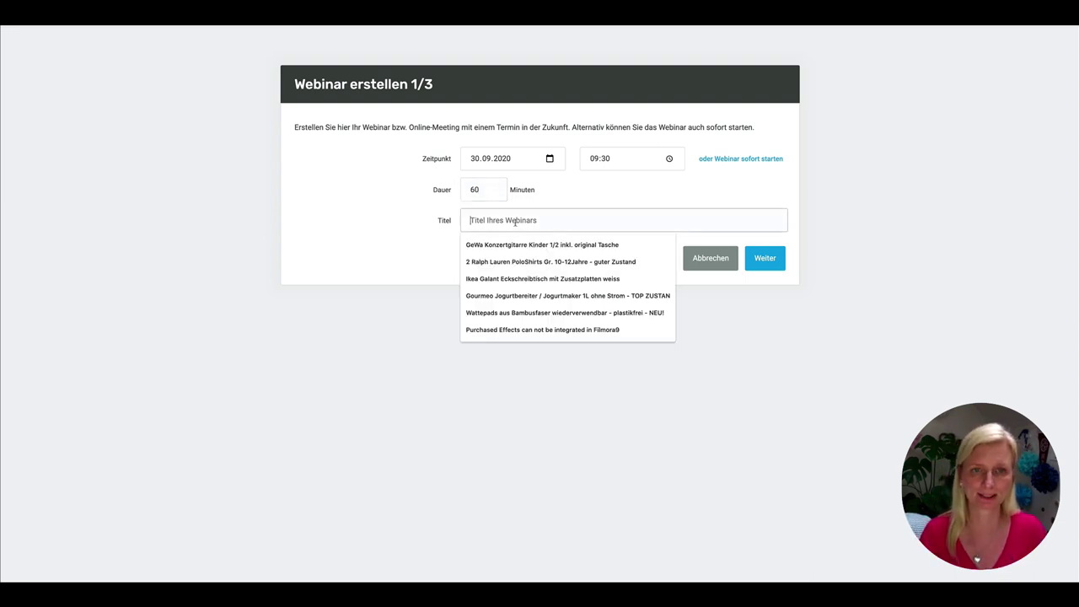
{"action": "type", "text": "Web"}
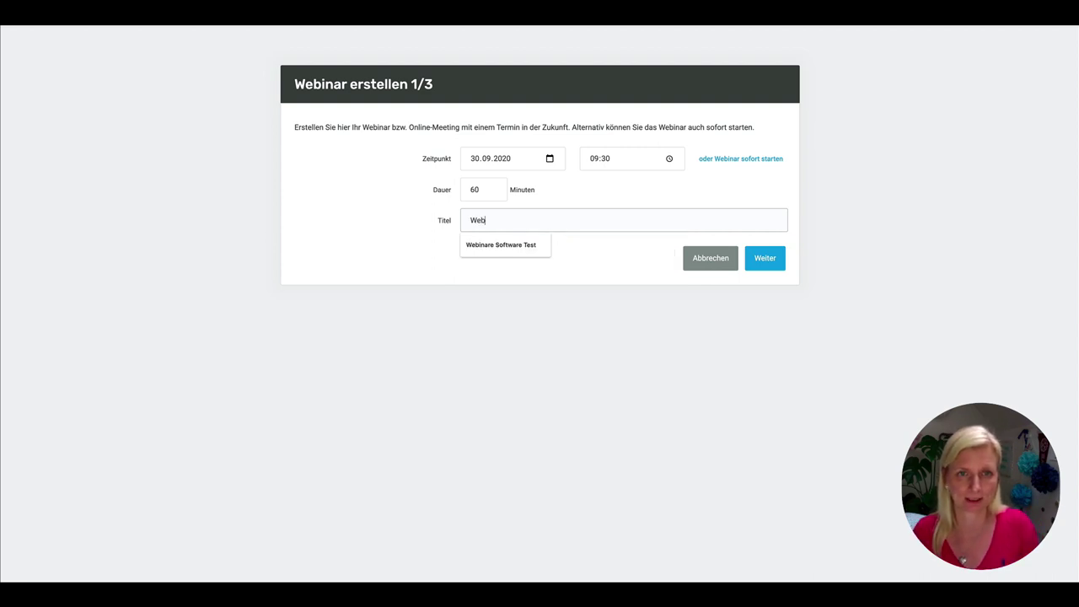
{"action": "type", "text": "inar am Mittwoch"}
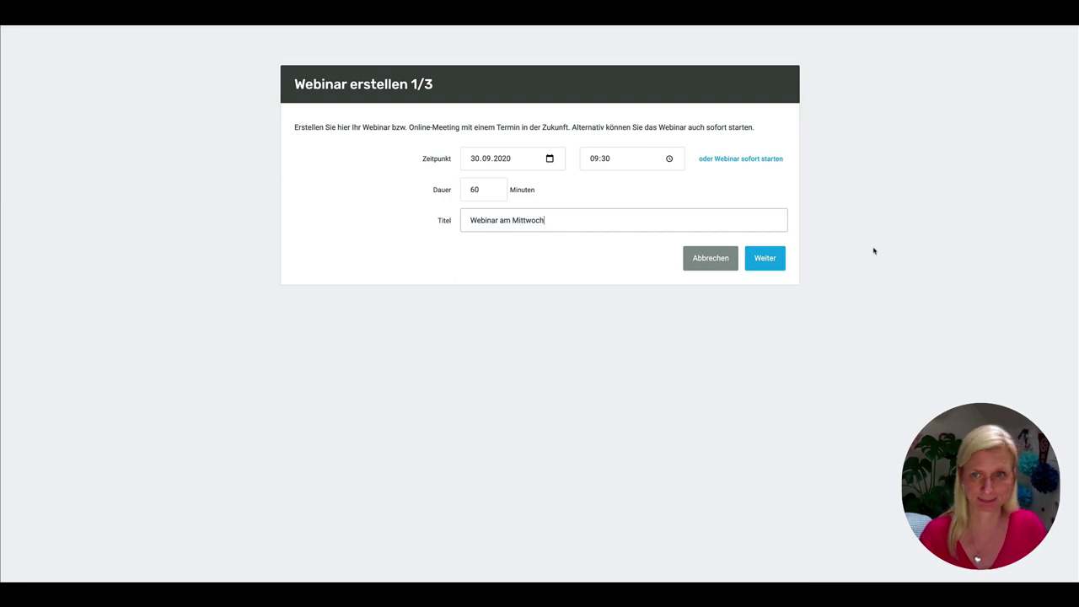
{"action": "left_click", "coordinate": [765, 262]}
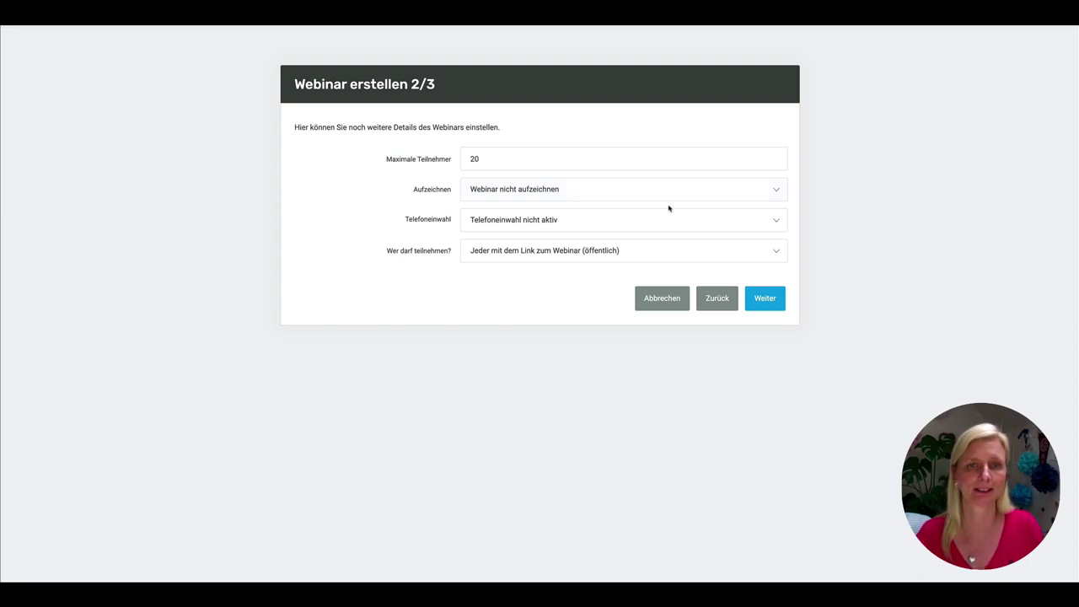
Enable recording with "Webinar aufzeichnen", restrict participation to "Nur eingeladene Nutzer (privat)" and complete the webinar's creation
{"action": "left_click", "coordinate": [775, 191]}
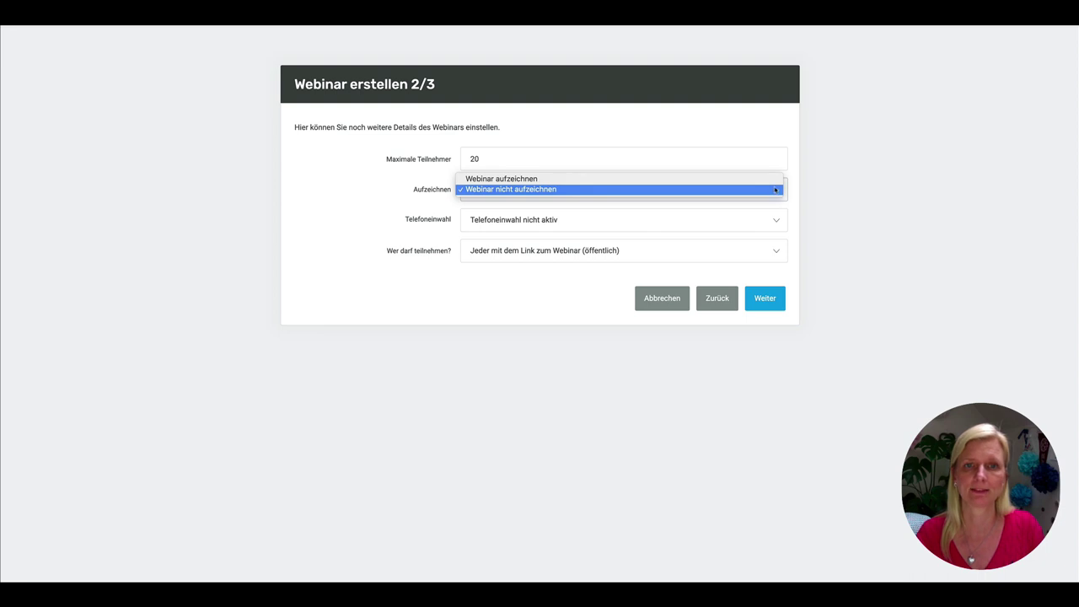
{"action": "left_click", "coordinate": [772, 179]}
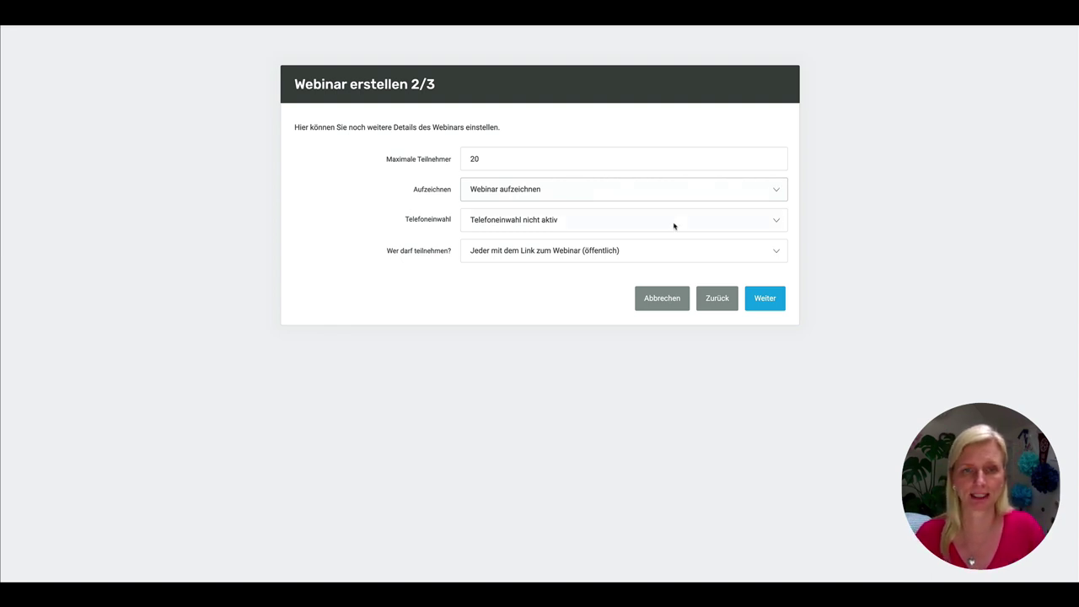
{"action": "left_click", "coordinate": [774, 251]}
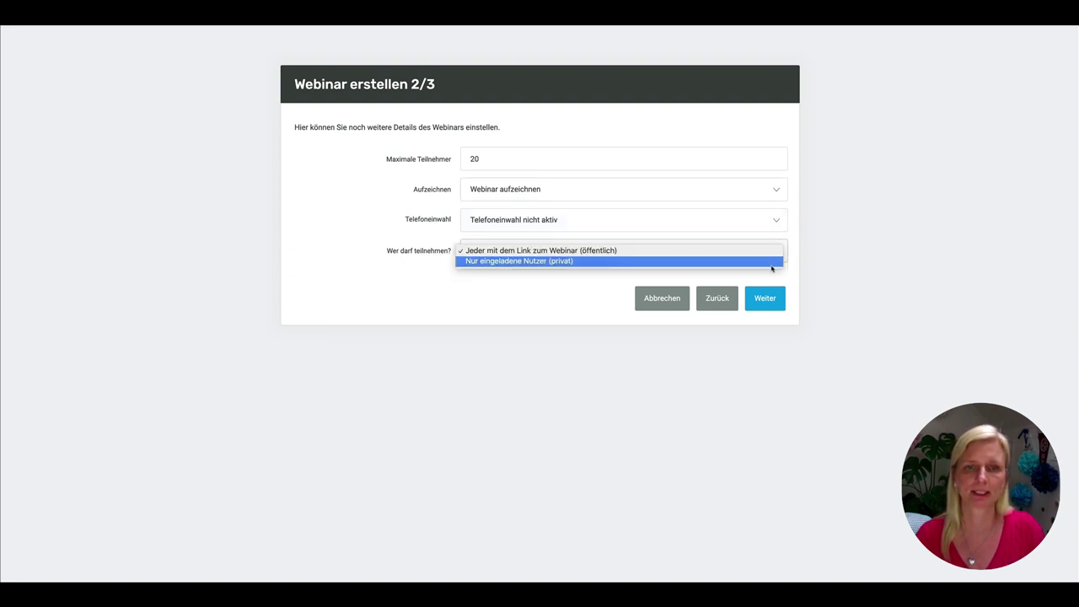
{"action": "left_click", "coordinate": [770, 265]}
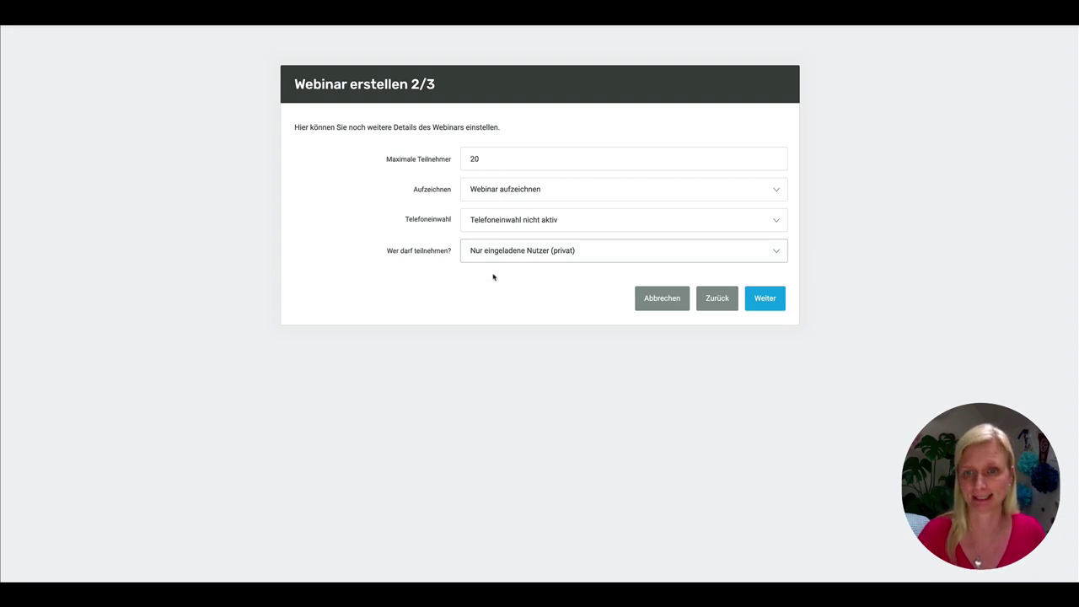
{"action": "left_click", "coordinate": [771, 298]}
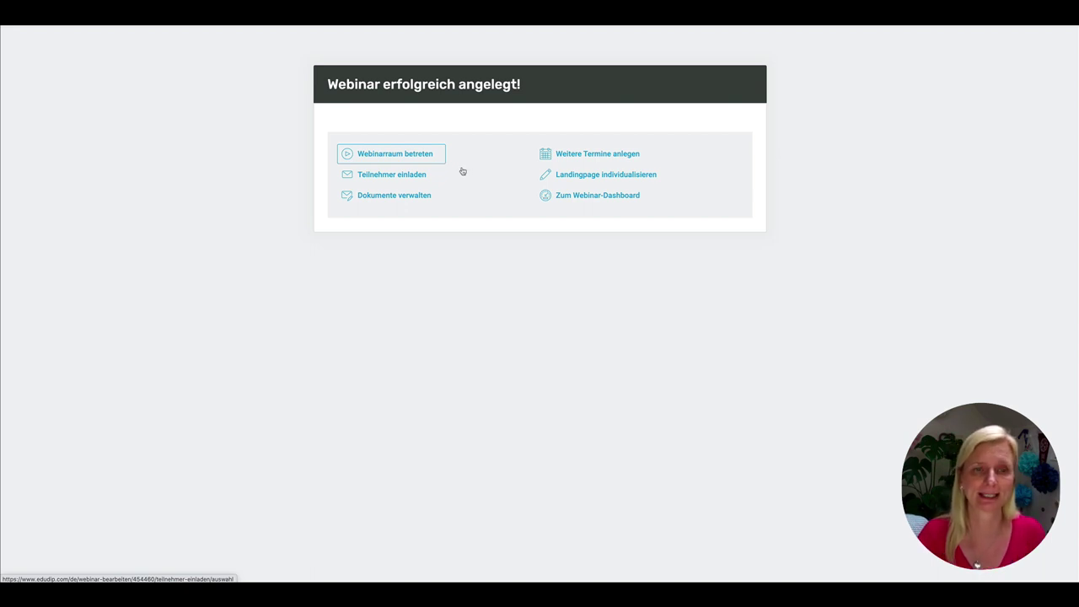
Examine the webinar's customizable landing page from the registration form through moderators and dates to the description and footer
{"action": "left_click", "coordinate": [626, 176]}
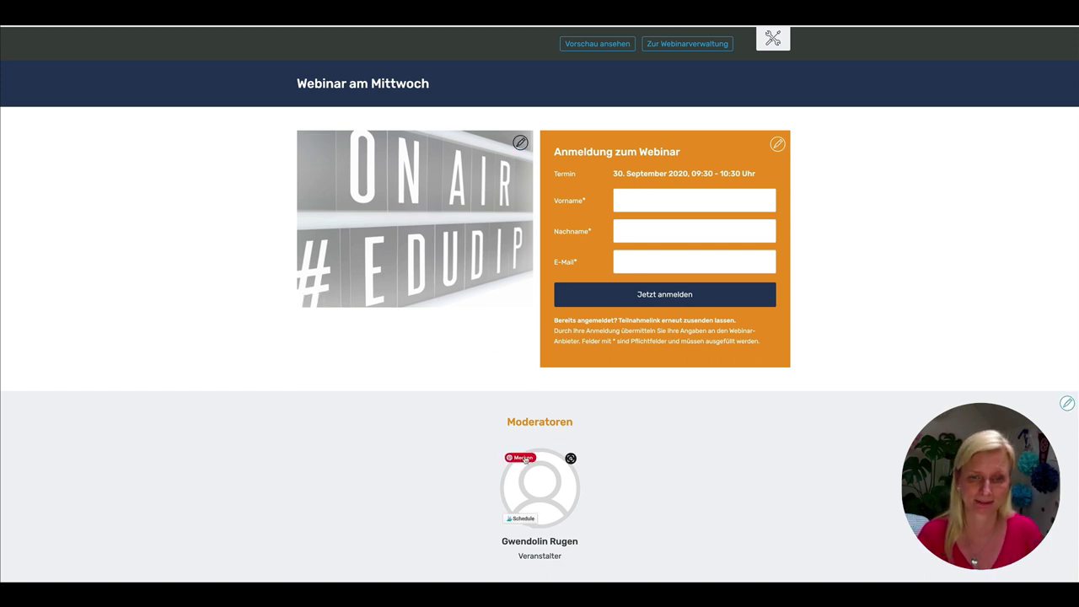
{"action": "scroll", "coordinate": [547, 530], "scroll_direction": "down", "scroll_amount": 1}
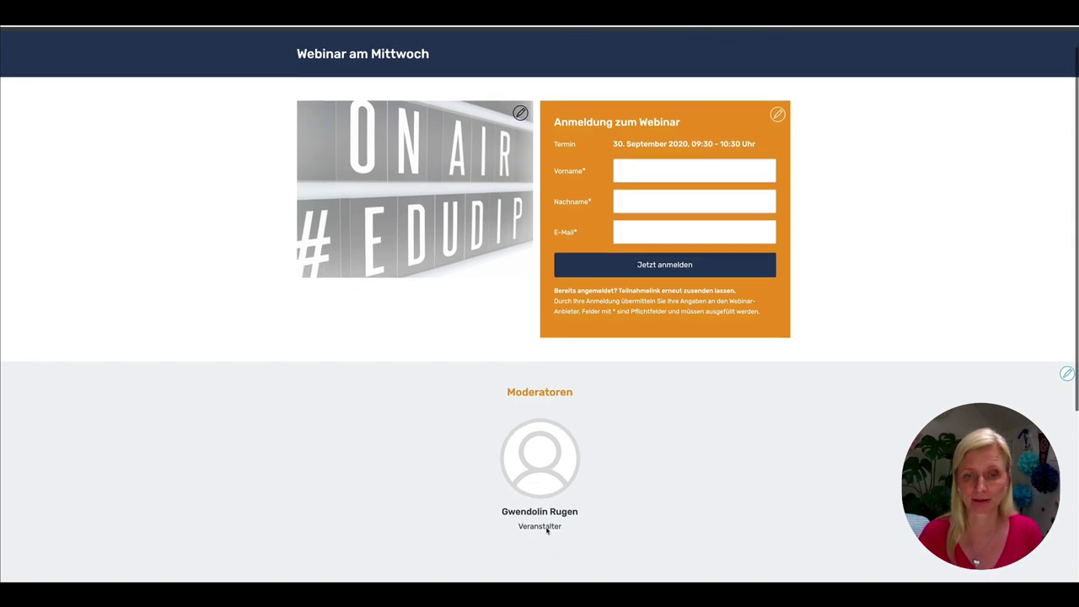
{"action": "scroll", "coordinate": [597, 499], "scroll_direction": "down", "scroll_amount": 3}
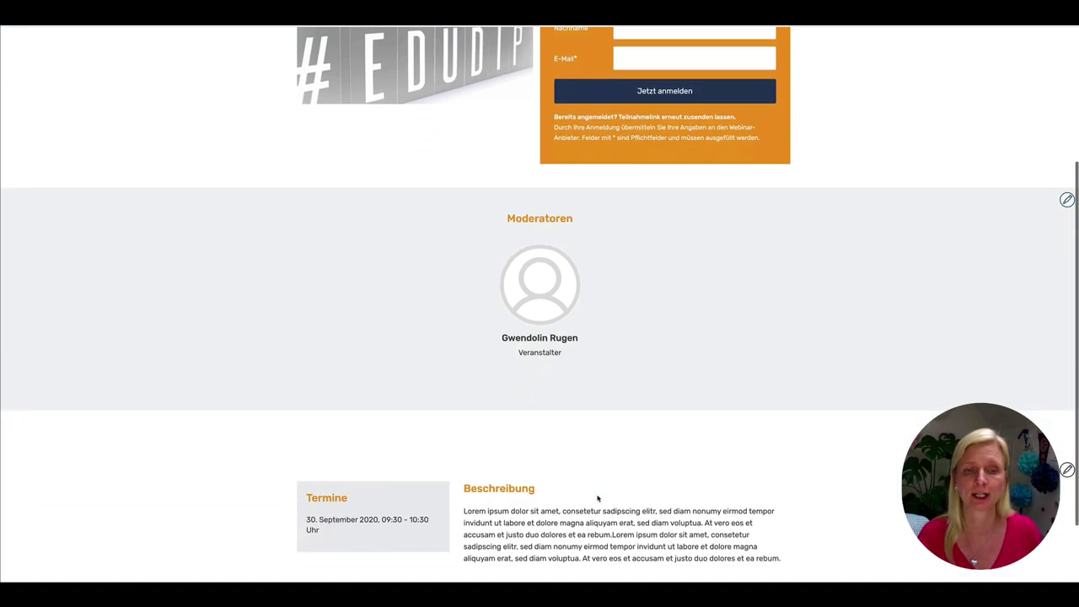
{"action": "scroll", "coordinate": [597, 498], "scroll_direction": "down", "scroll_amount": 2}
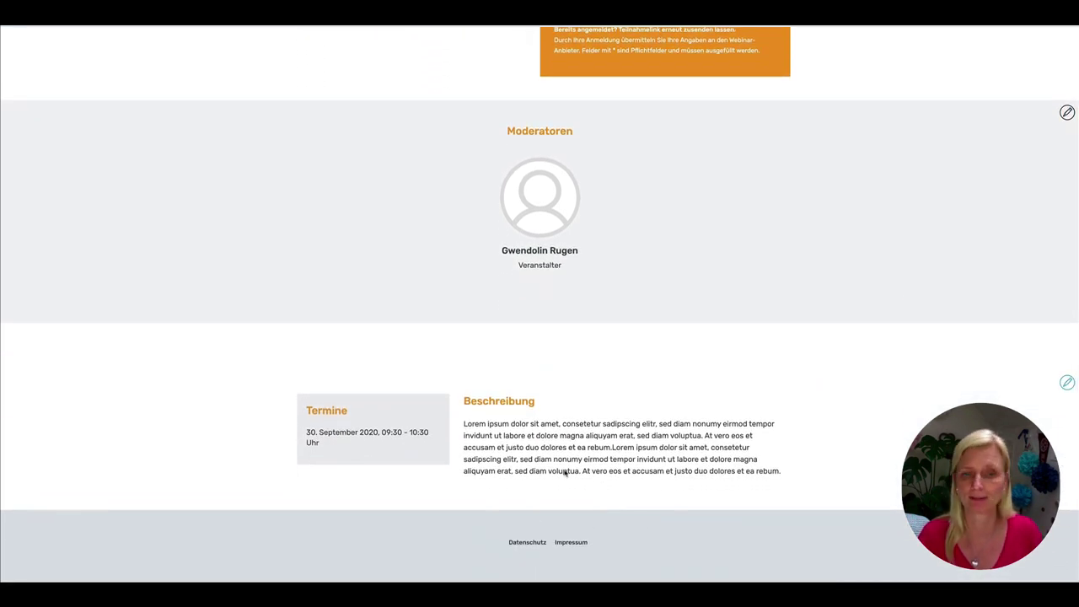
{"action": "scroll", "coordinate": [612, 498], "scroll_direction": "up", "scroll_amount": 5}
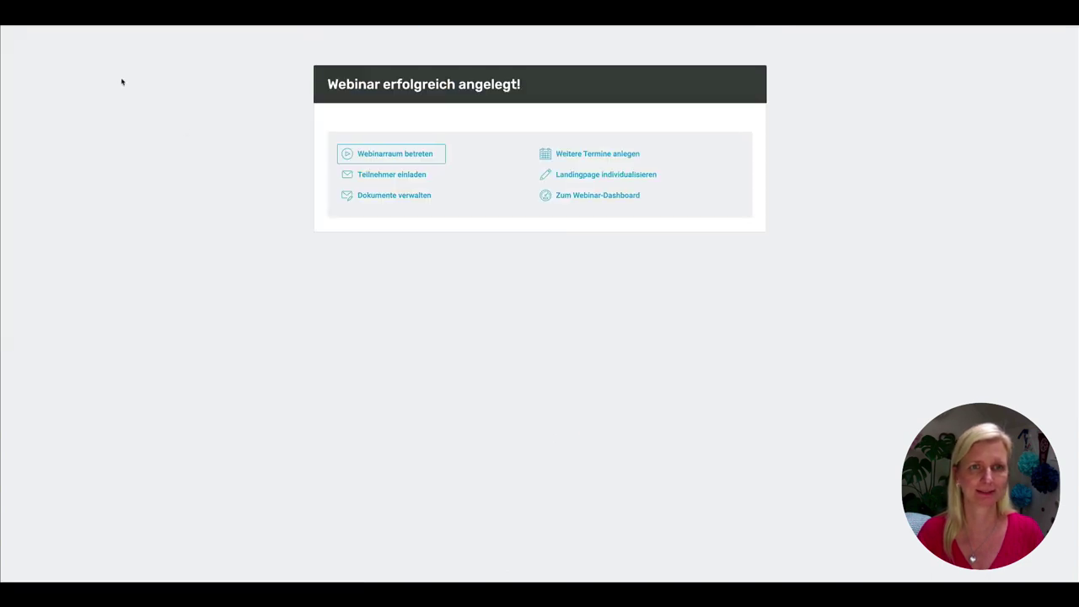
Open the form for inviting participants to the new webinar
{"action": "left_click", "coordinate": [400, 174]}
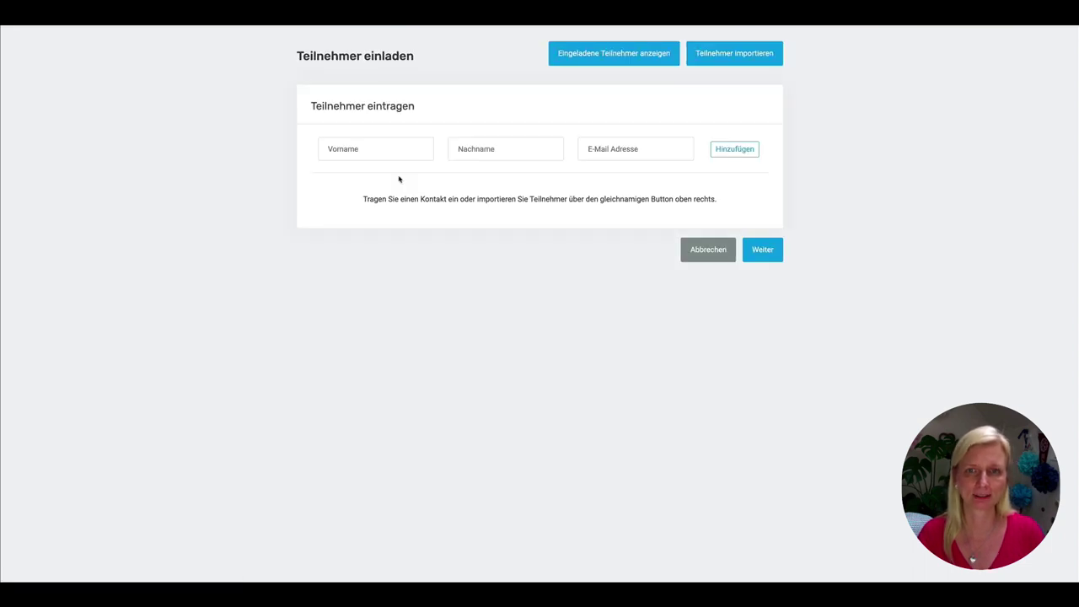